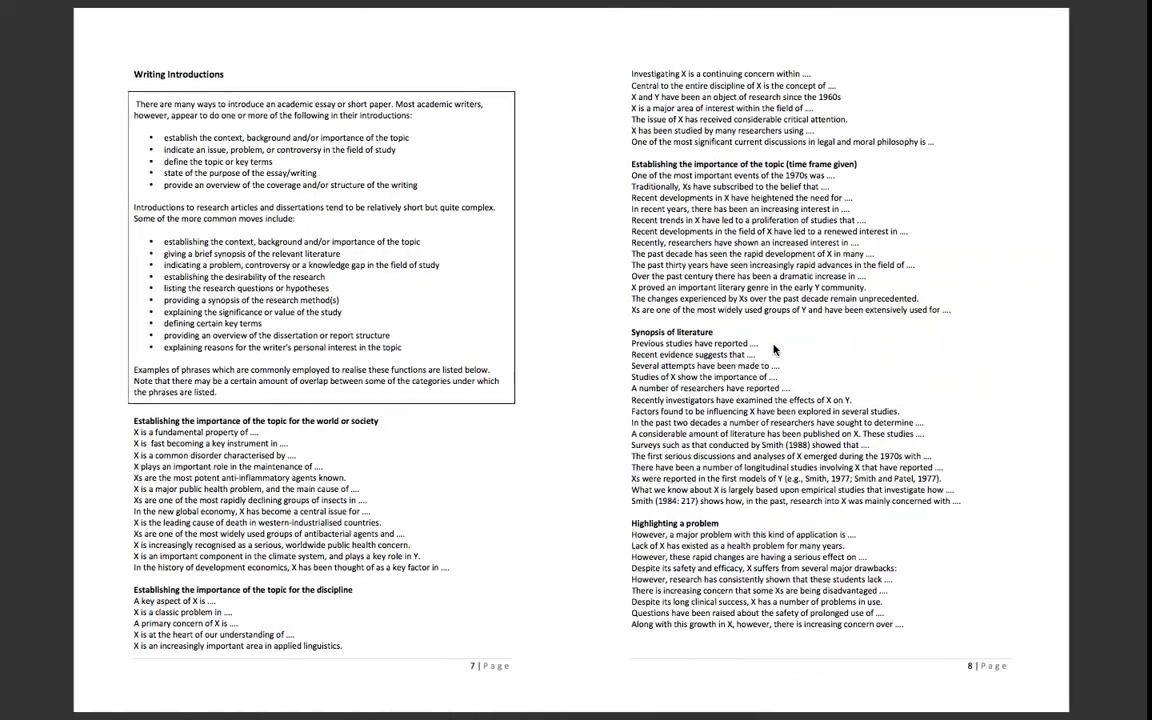
Copy "Over the past decade most research in X has emphasized the use of ...." from the phrasebank's general descriptions of relevant literature.
scroll(774, 344, up, 2)
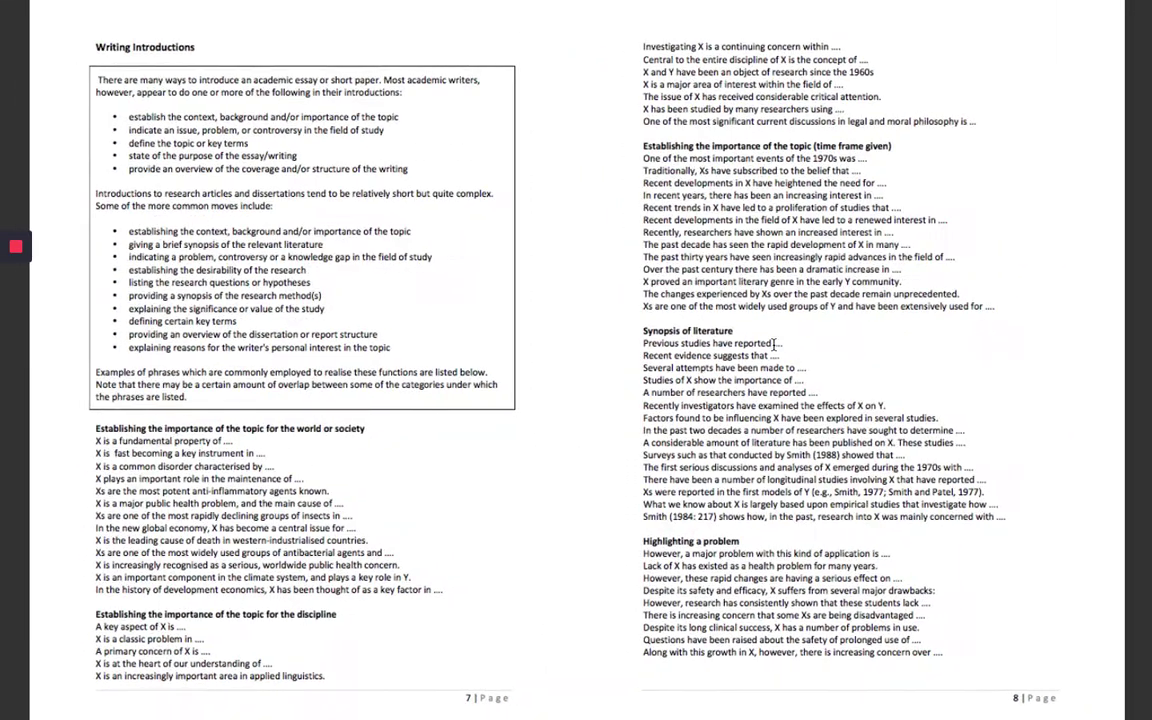
scroll(774, 344, up, 1)
scroll(774, 344, down, 3)
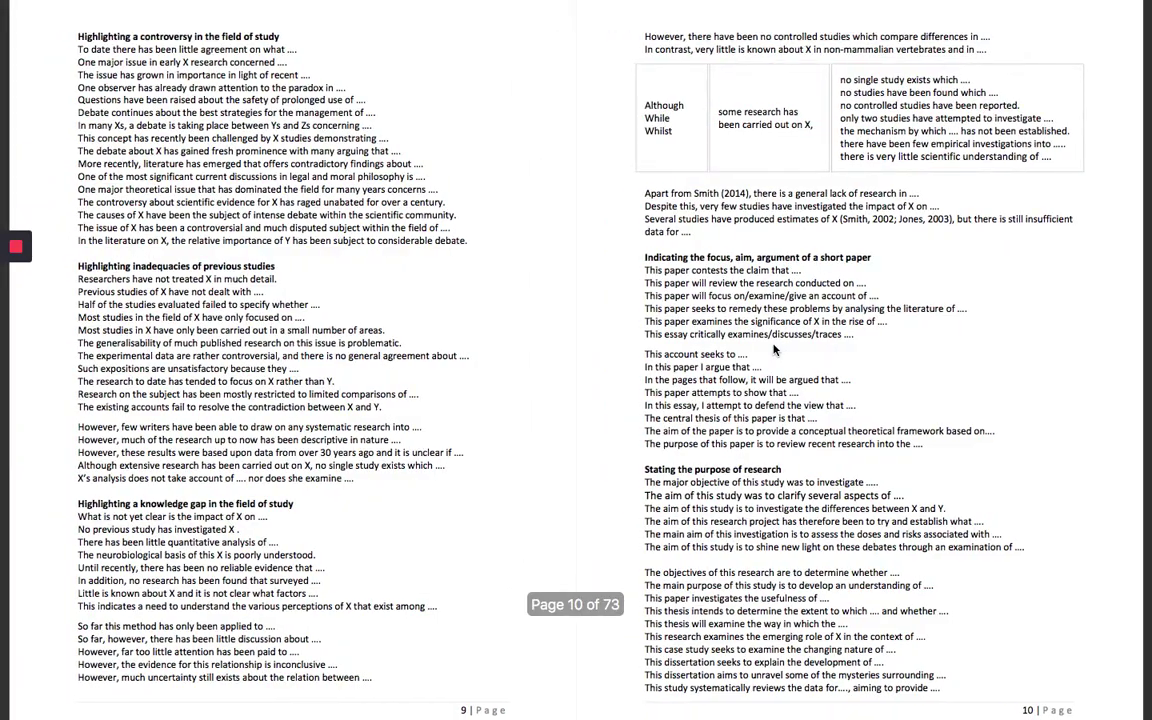
scroll(774, 344, down, 2)
scroll(774, 344, down, 1)
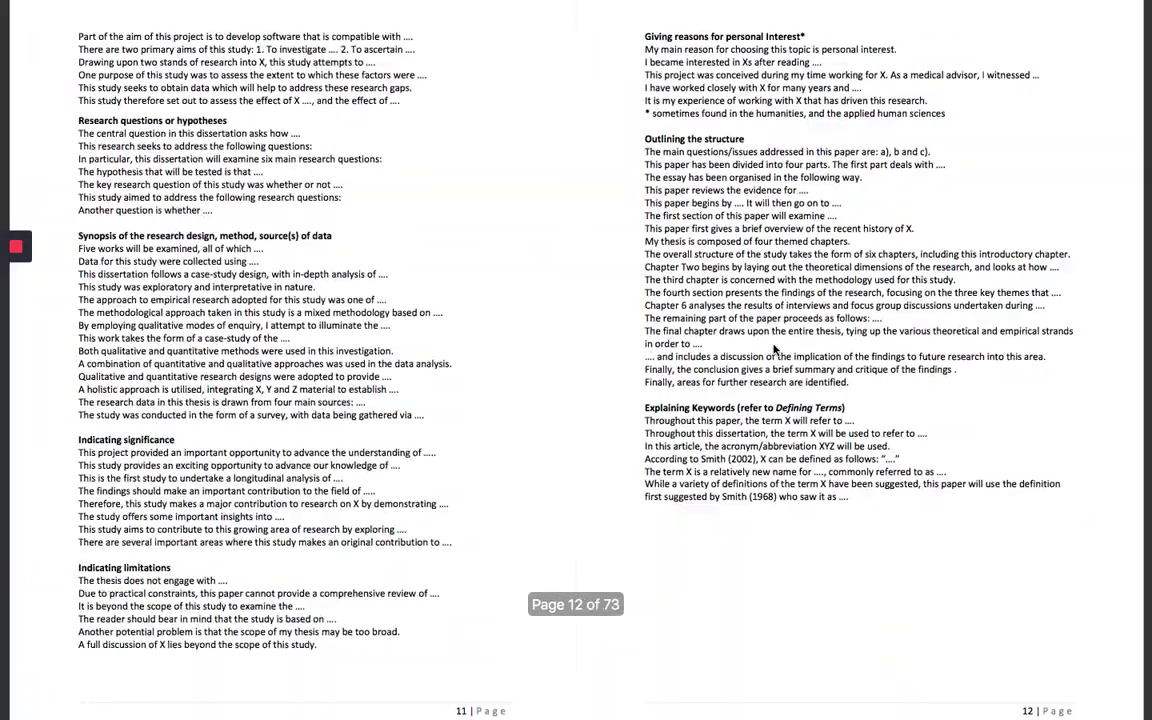
scroll(774, 344, down, 3)
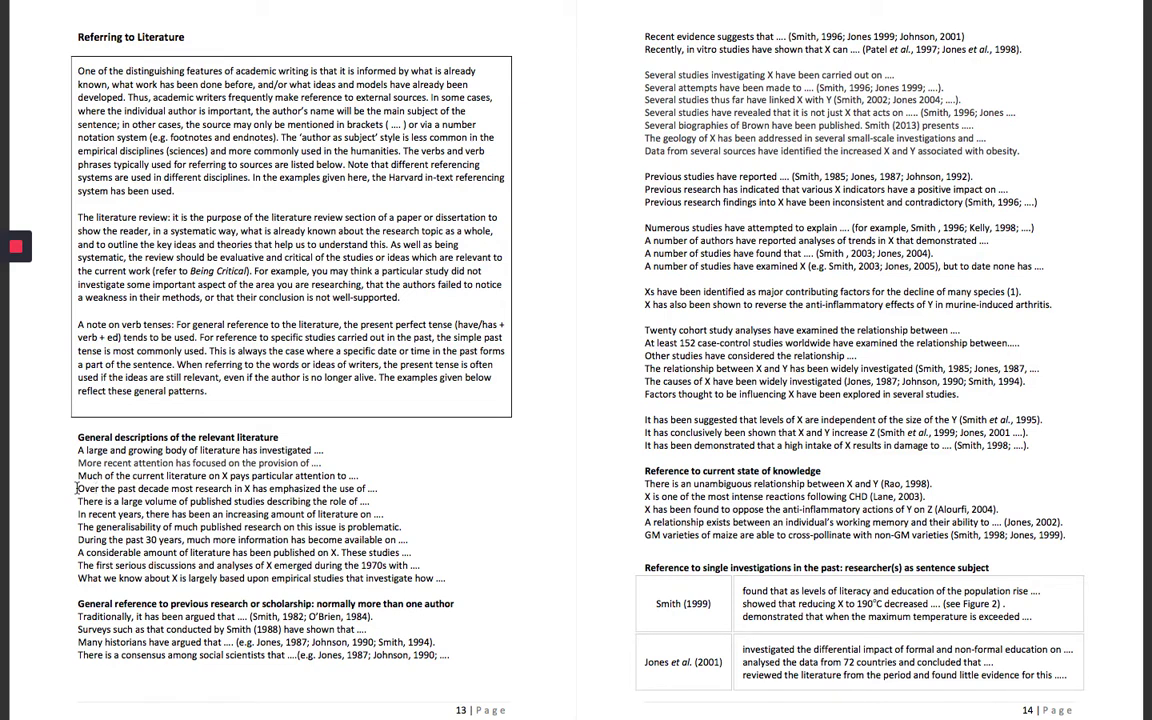
drag(77, 488, 378, 490)
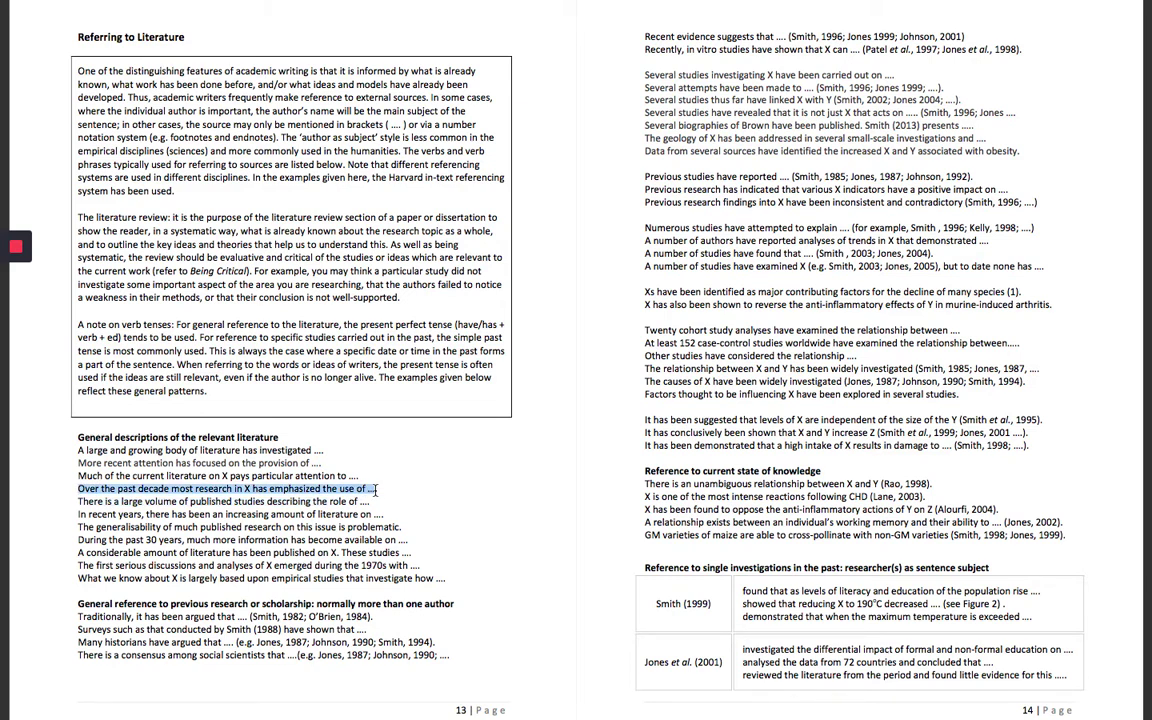
right_click(362, 489)
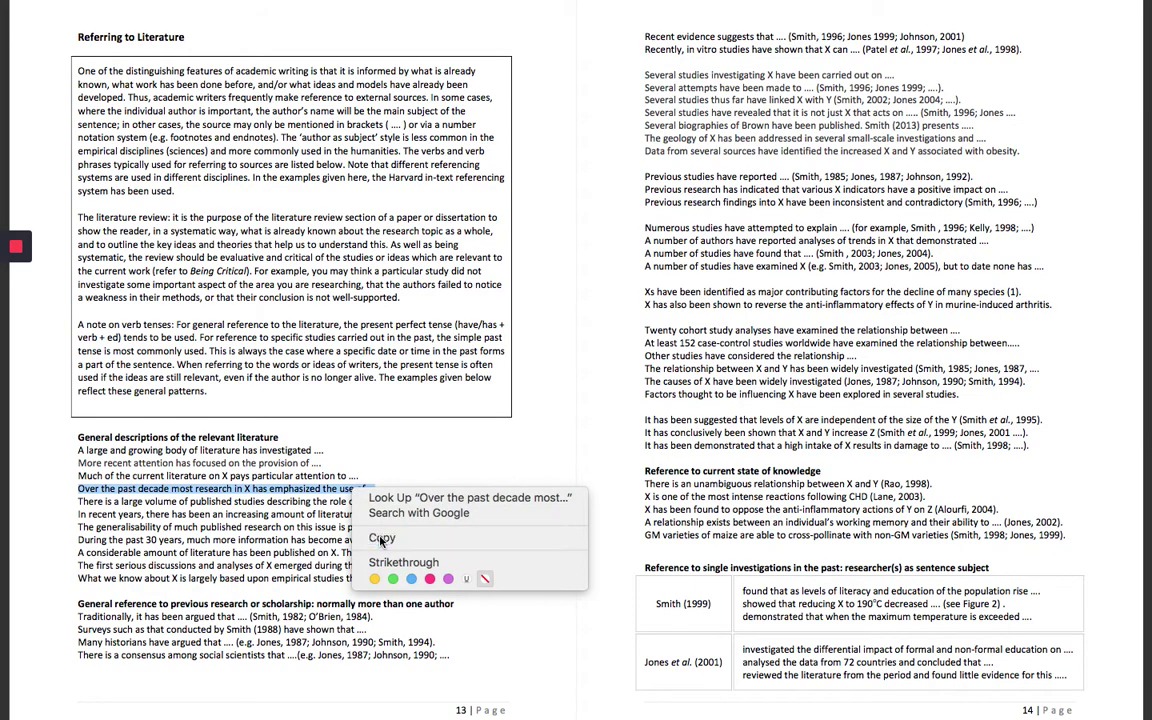
click(381, 539)
Switch to the RESEACRH DEMOSTRATION document in Word and add blank lines between the "Value transparency" paragraph and the Perceived Value heading.
key(ctrl+Right)
key(ctrl+Right)
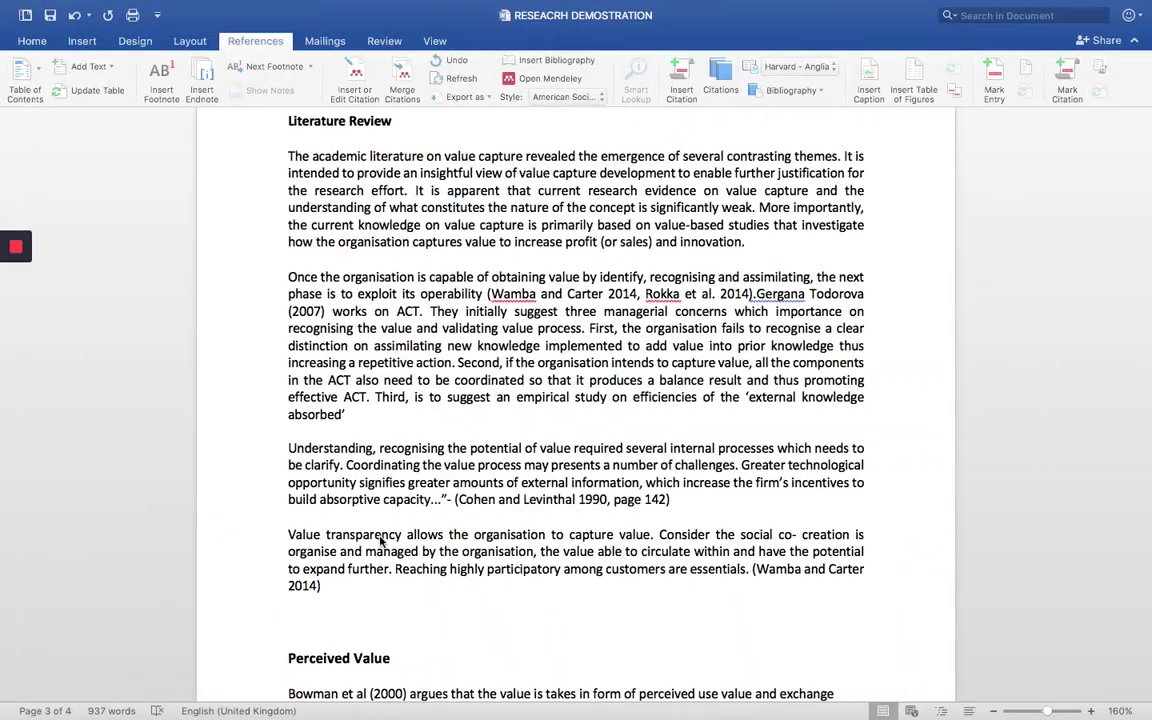
click(320, 615)
key(Return)
key(Return)
key(Return)
key(Return)
key(Return)
key(Return)
key(Return)
key(Return)
key(Return)
key(Return)
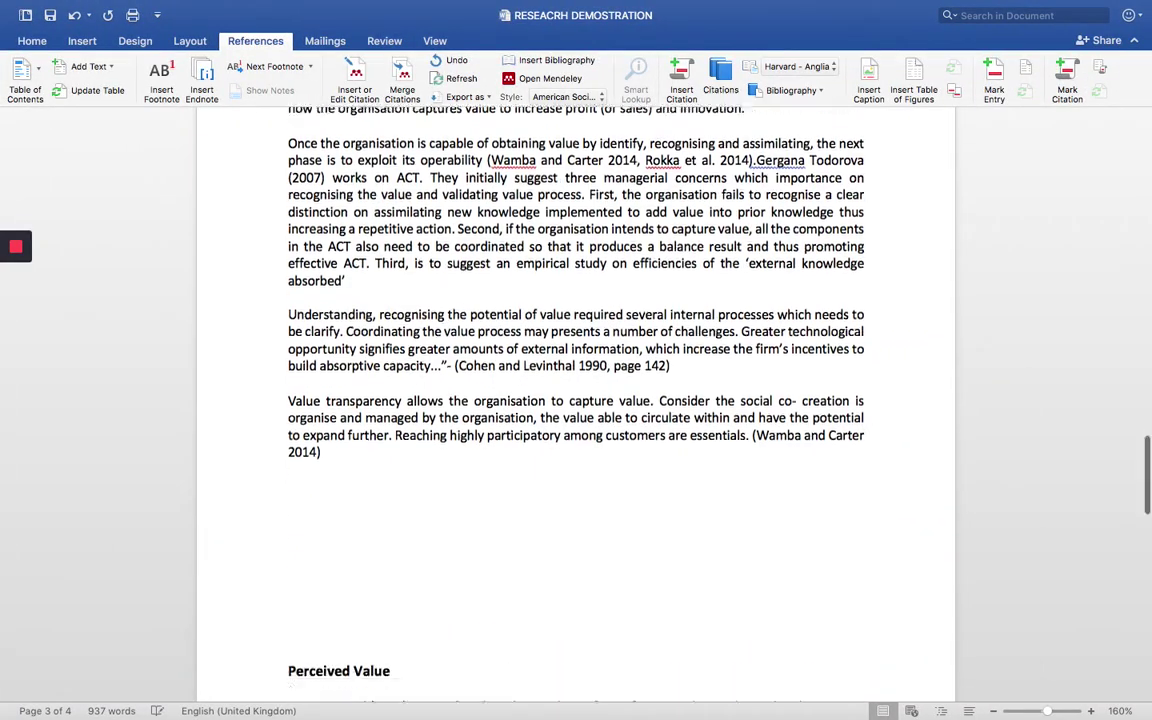
key(Return)
key(Return)
key(Return)
key(Return)
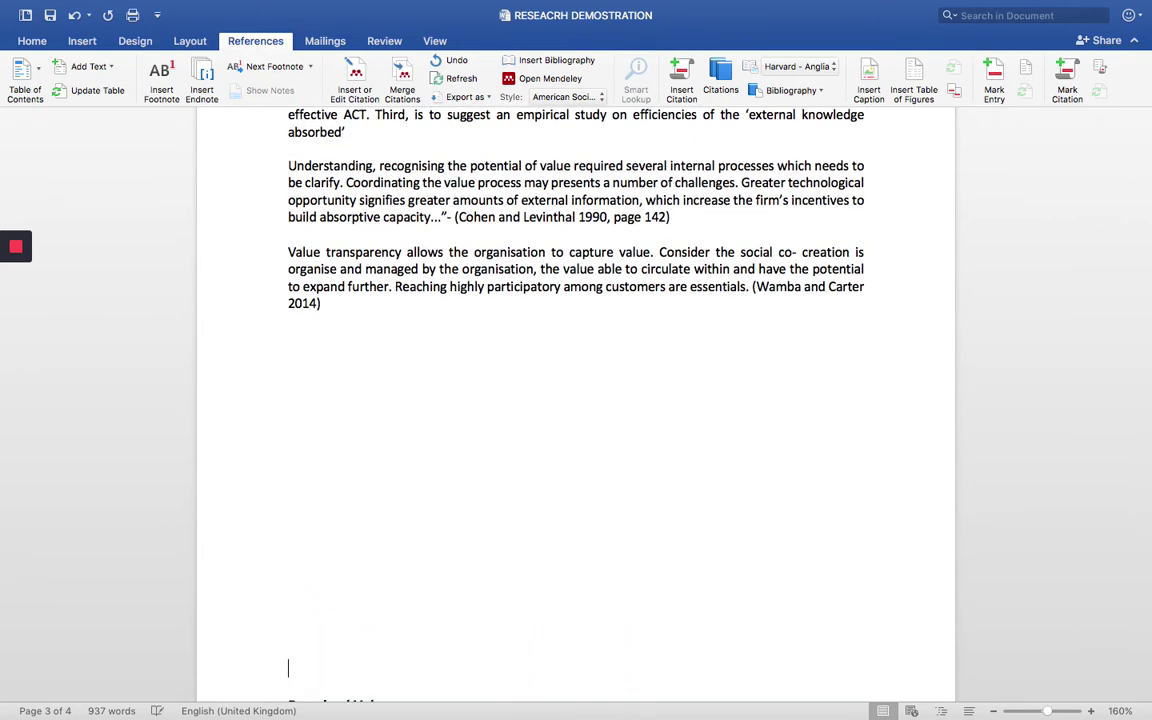
Paste the copied phrase below the "Value transparency" paragraph, adjust its paste formatting and remove the trailing dots.
click(298, 346)
key(super+v)
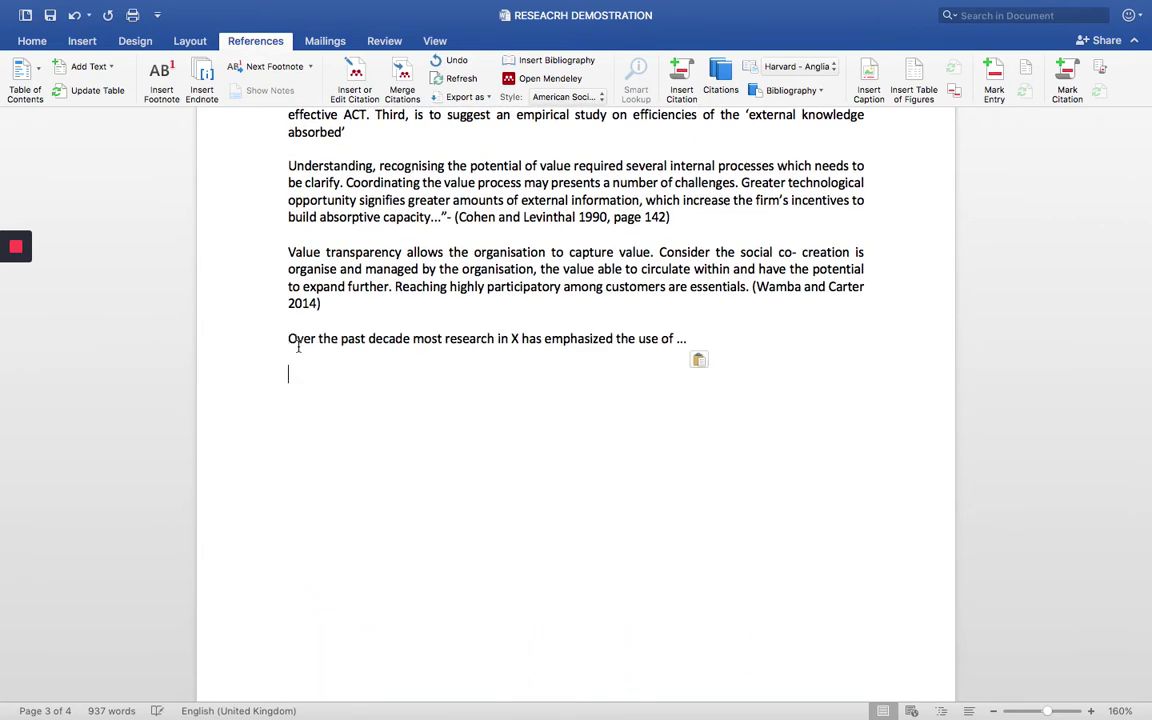
click(703, 359)
click(740, 409)
key(BackSpace)
key(BackSpace)
key(BackSpace)
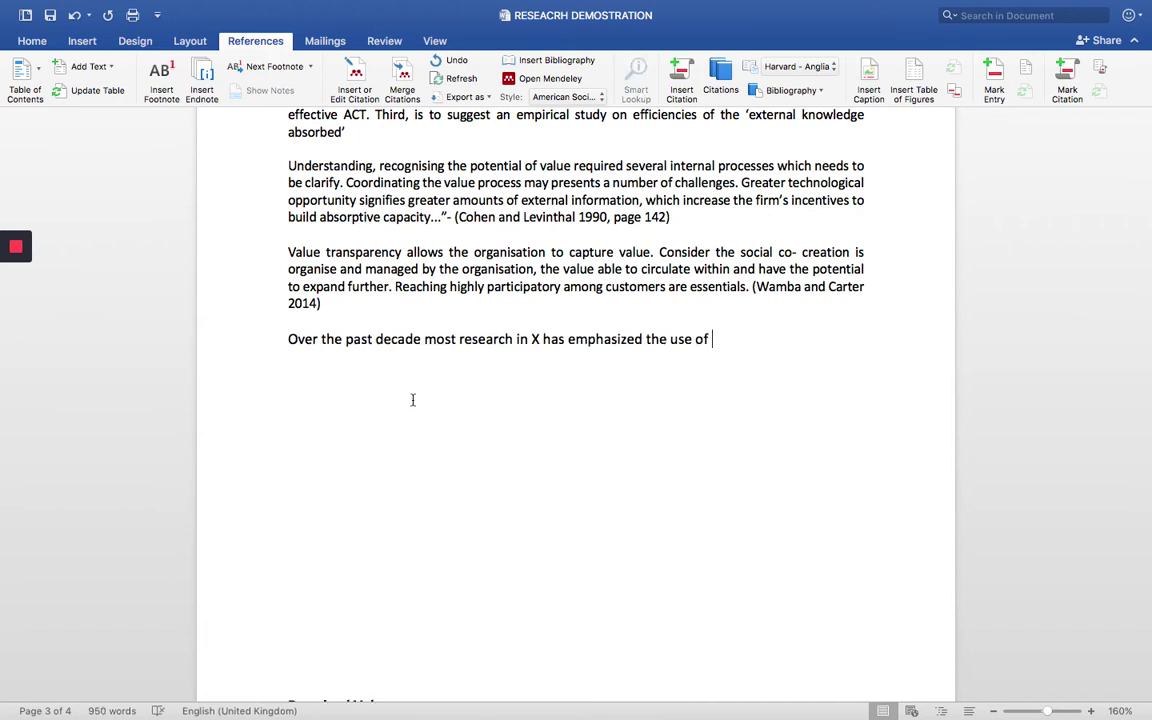
Replace the placeholder X in the pasted phrase with "customers value co-creation".
double_click(535, 339)
key(BackSpace)
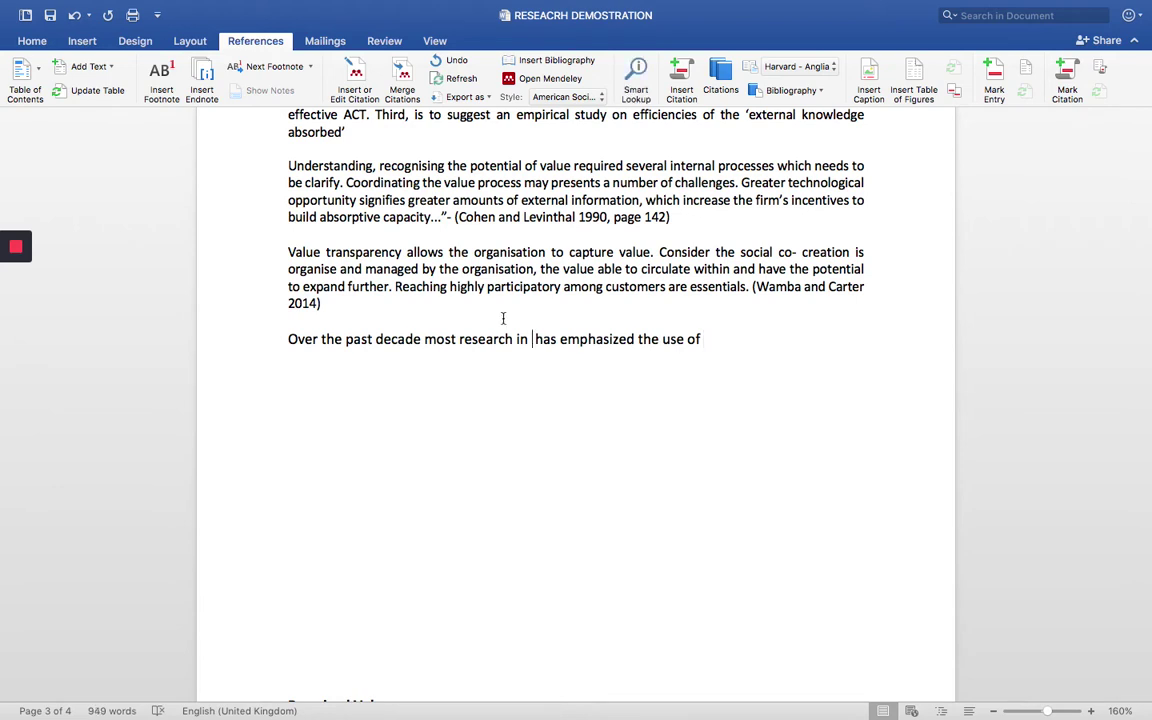
text(customer)
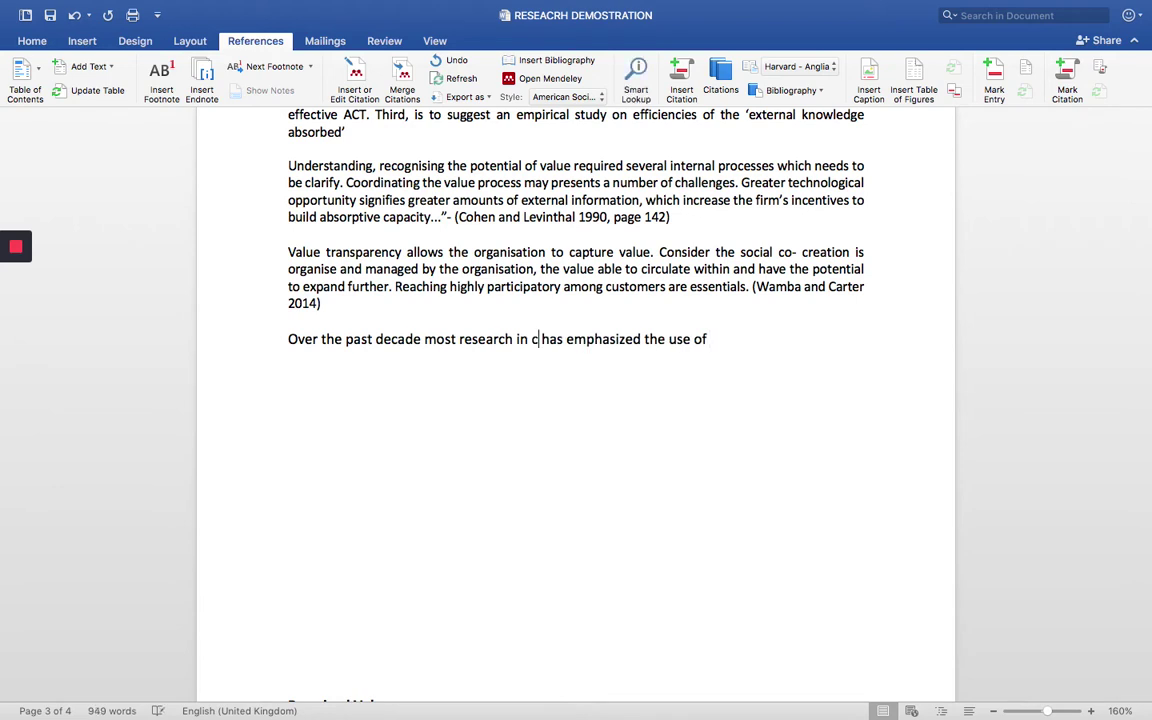
text(s value co-c)
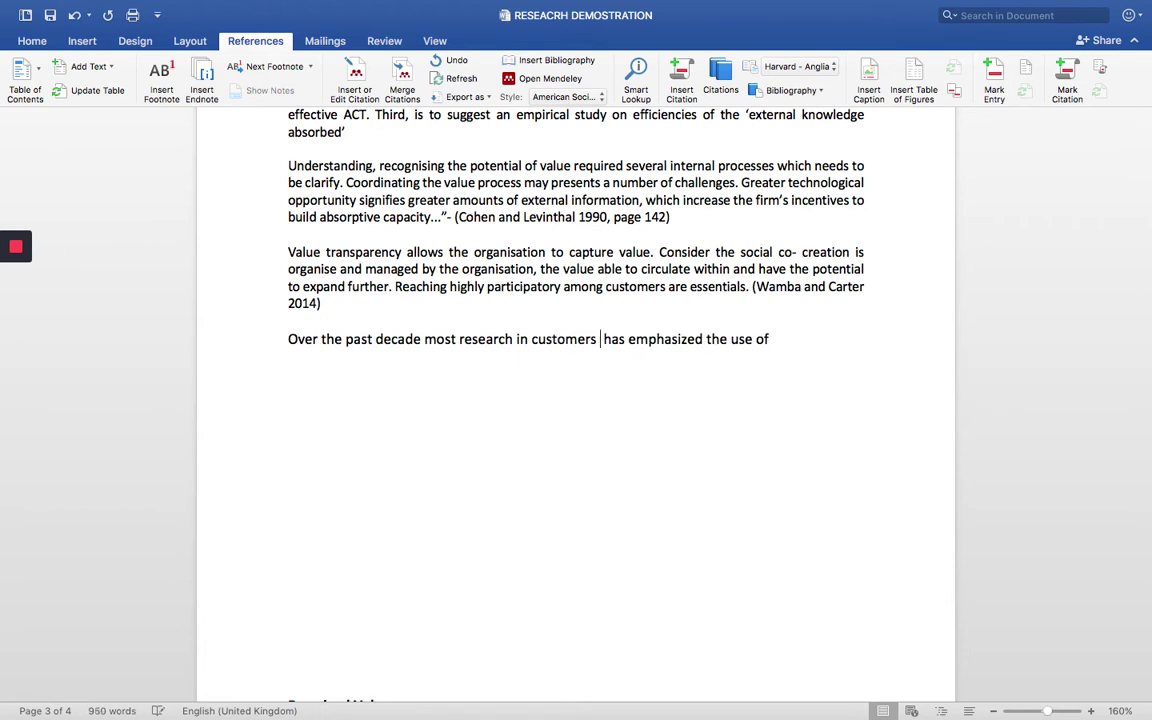
text(reation)
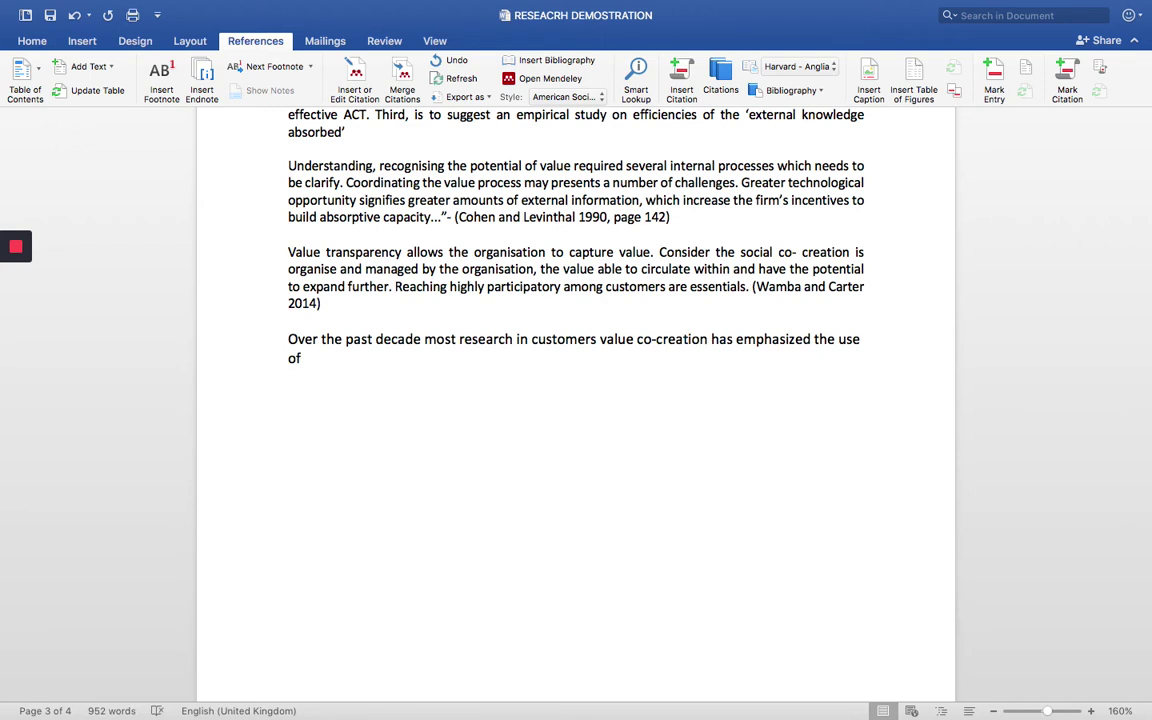
Complete the pasted sentence by adding "technology" after "the use of".
click(310, 358)
text(techn)
key(BackSpace)
key(BackSpace)
text(chnol)
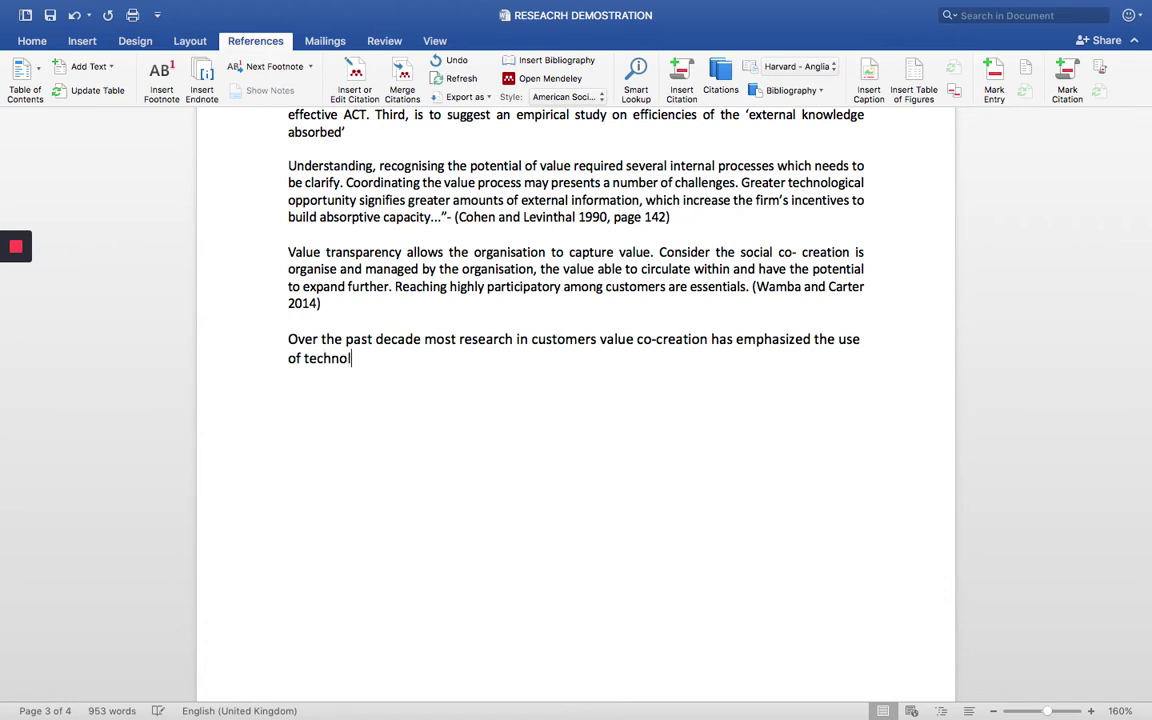
text(ogy)
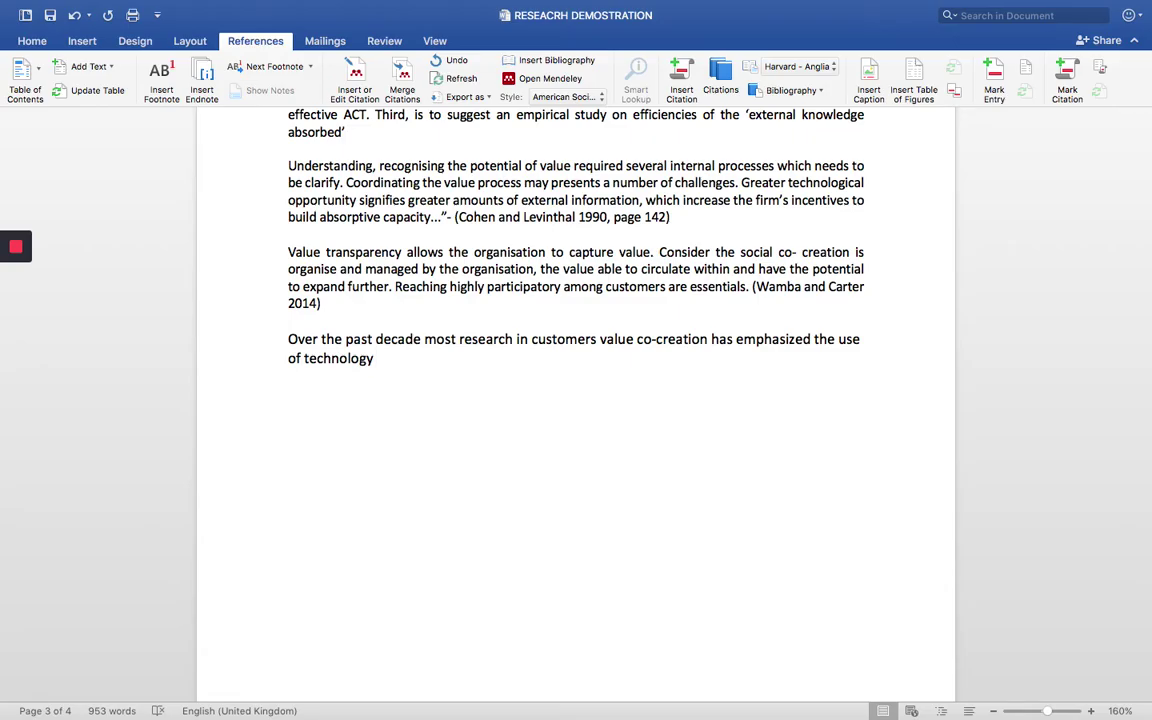
Switch to the literature table PDF and copy row 5's passage starting with "employees are the competitive edge in the hospitality industry".
key(ctrl+Left)
key(ctrl+Left)
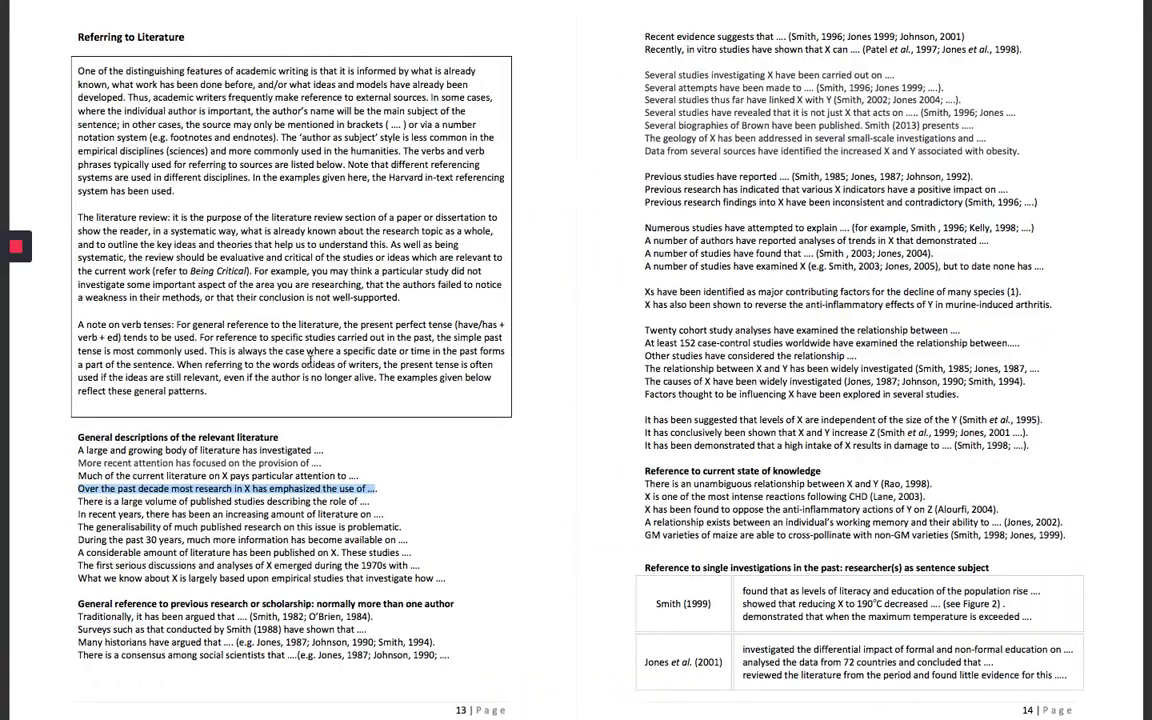
key(ctrl+Left)
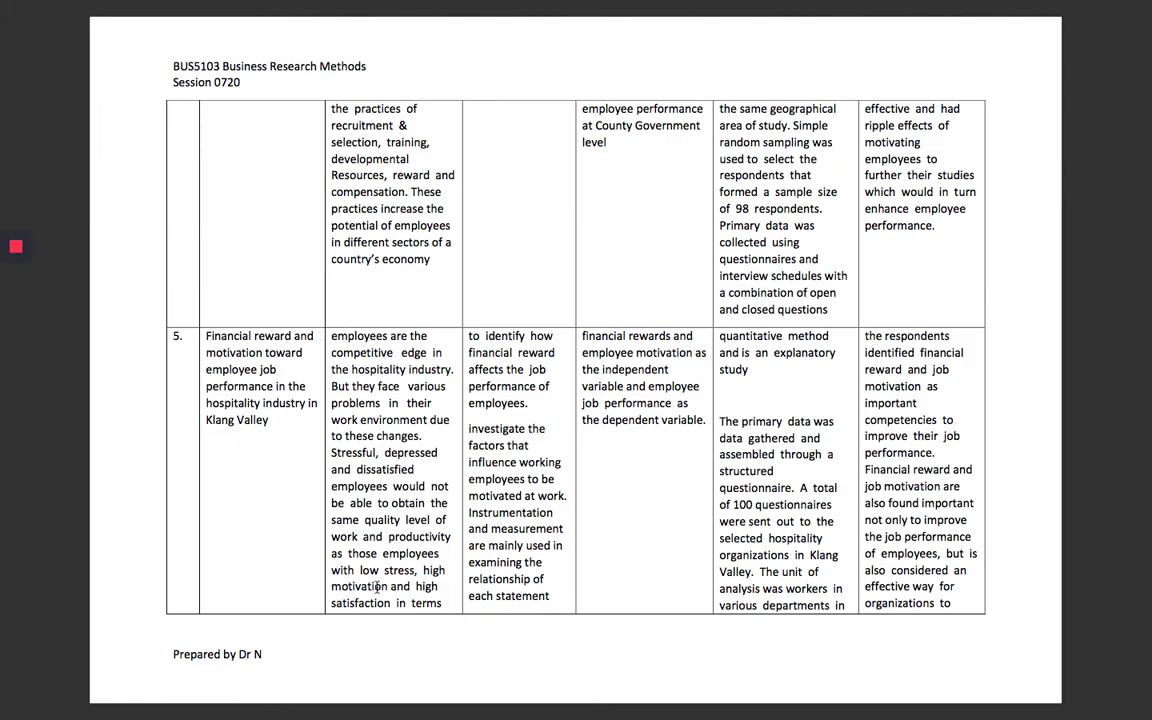
key(ctrl+Right)
key(ctrl+Right)
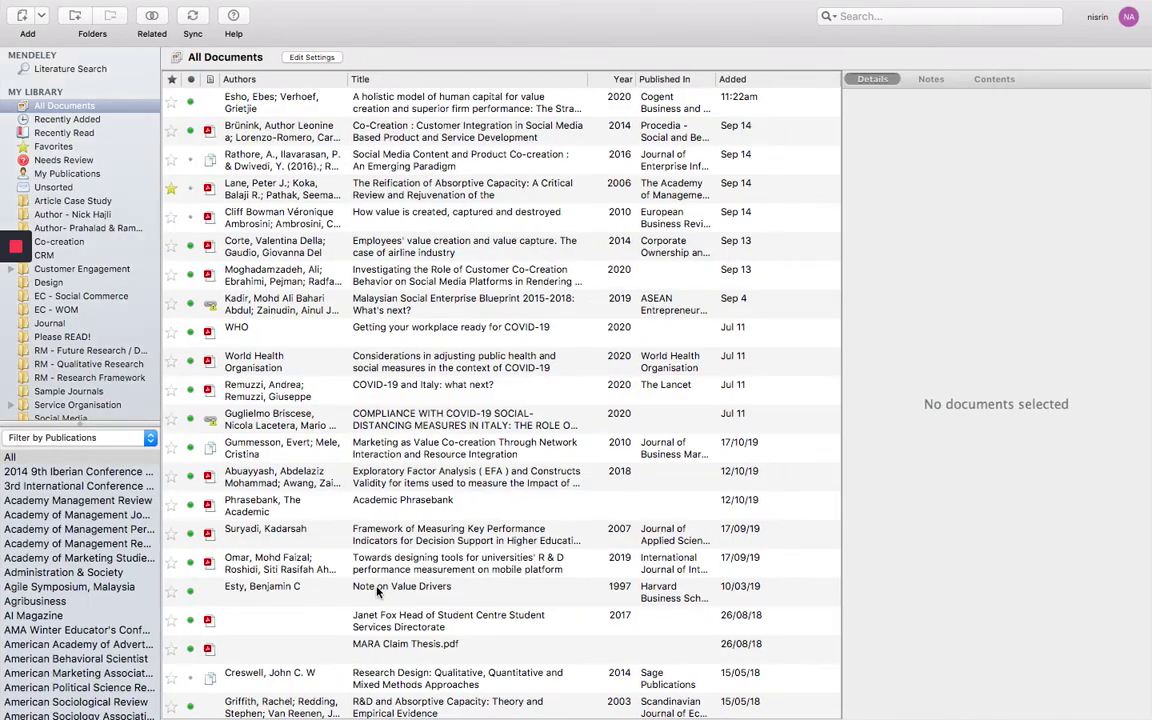
key(ctrl+Left)
key(ctrl+Left)
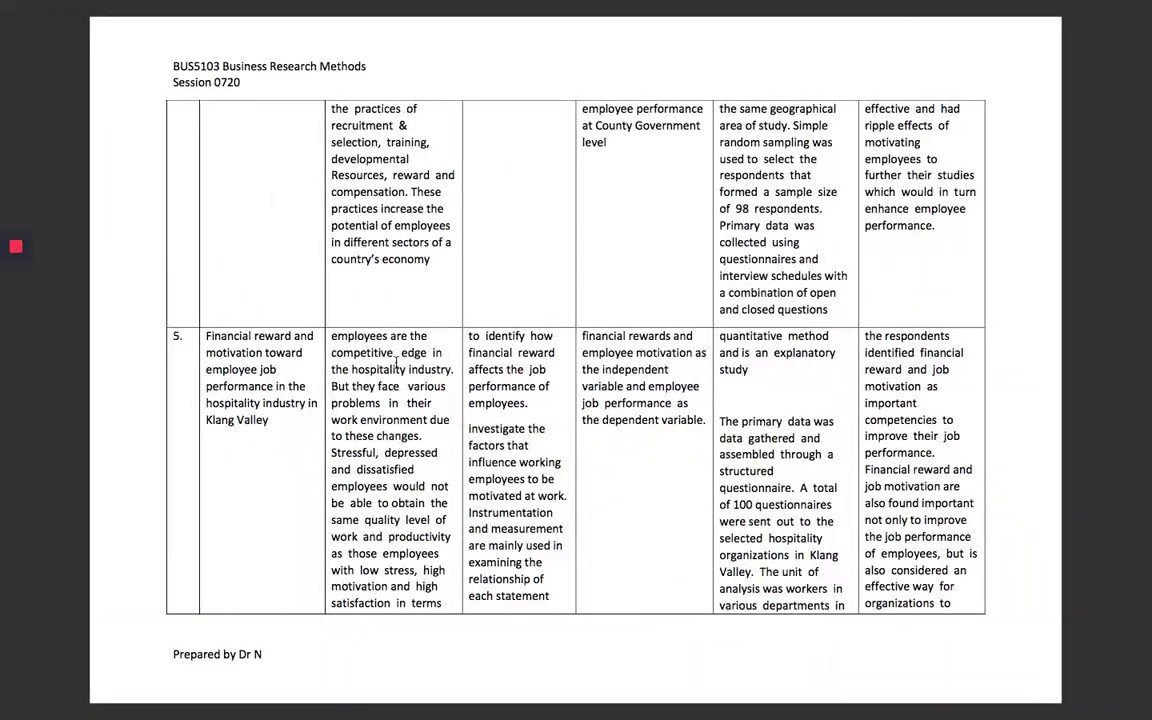
drag(331, 336, 442, 603)
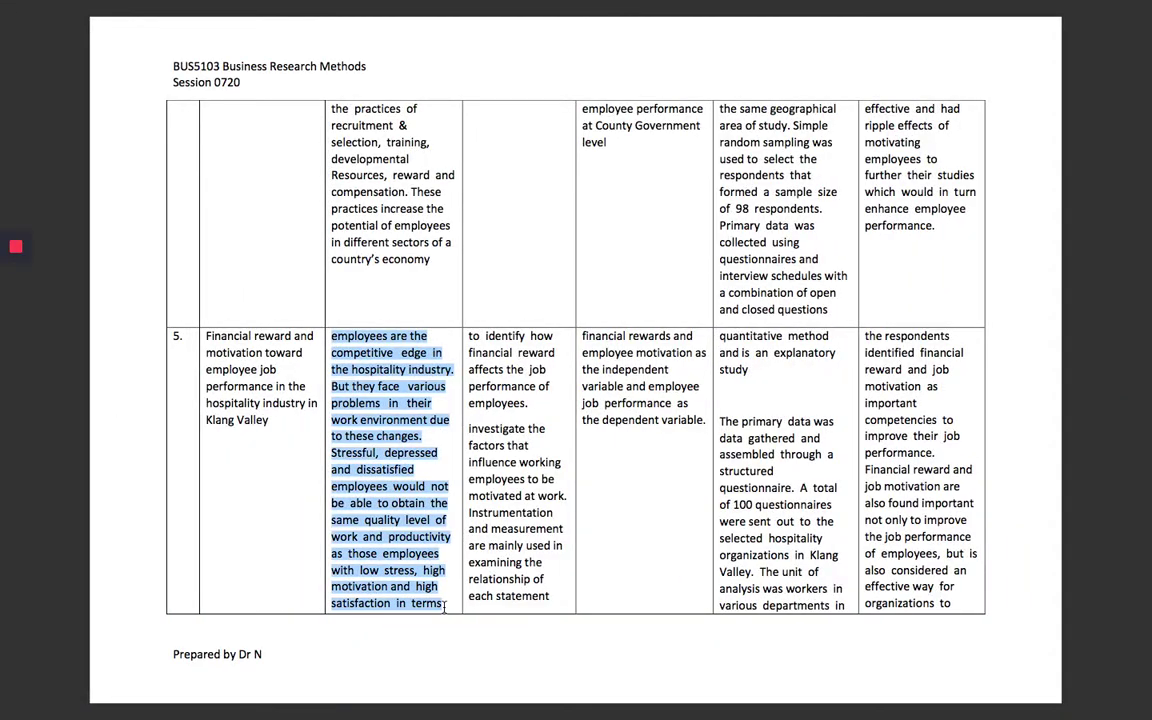
right_click(378, 476)
click(420, 519)
Return to the Word document and paste the copied hospitality passage below the "Over the past decade" sentence, separated by blank lines.
key(ctrl+Right)
key(ctrl+Right)
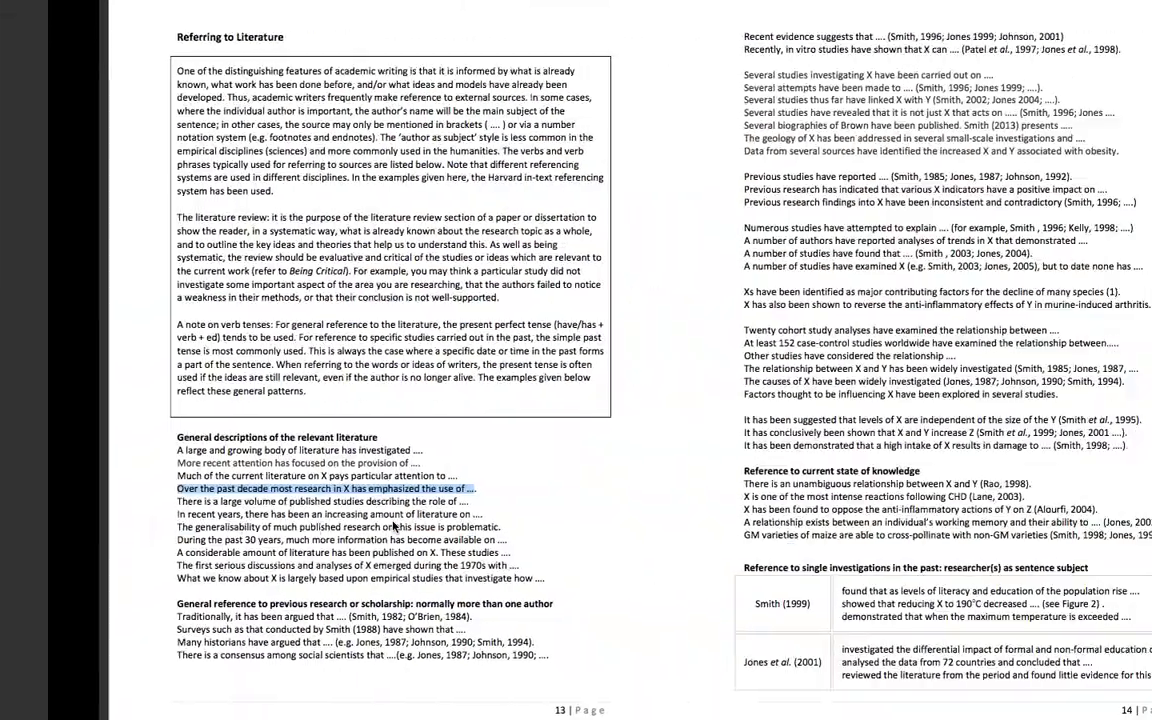
key(ctrl+Right)
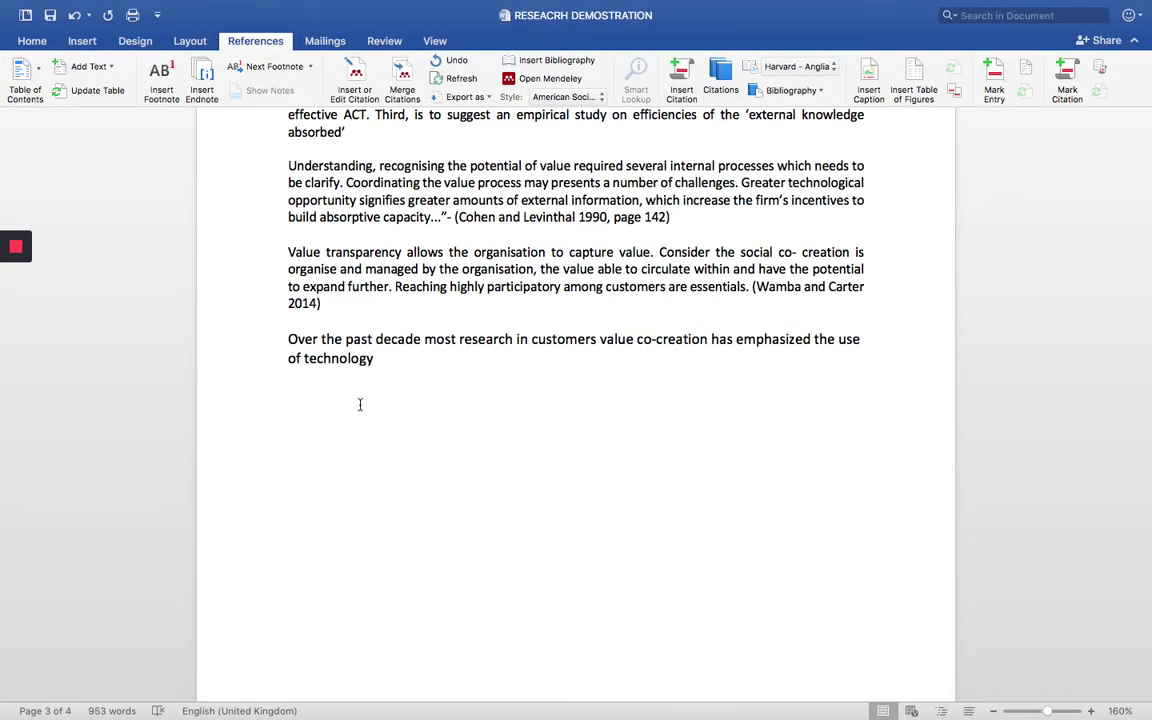
key(Return)
key(Return)
key(super+v)
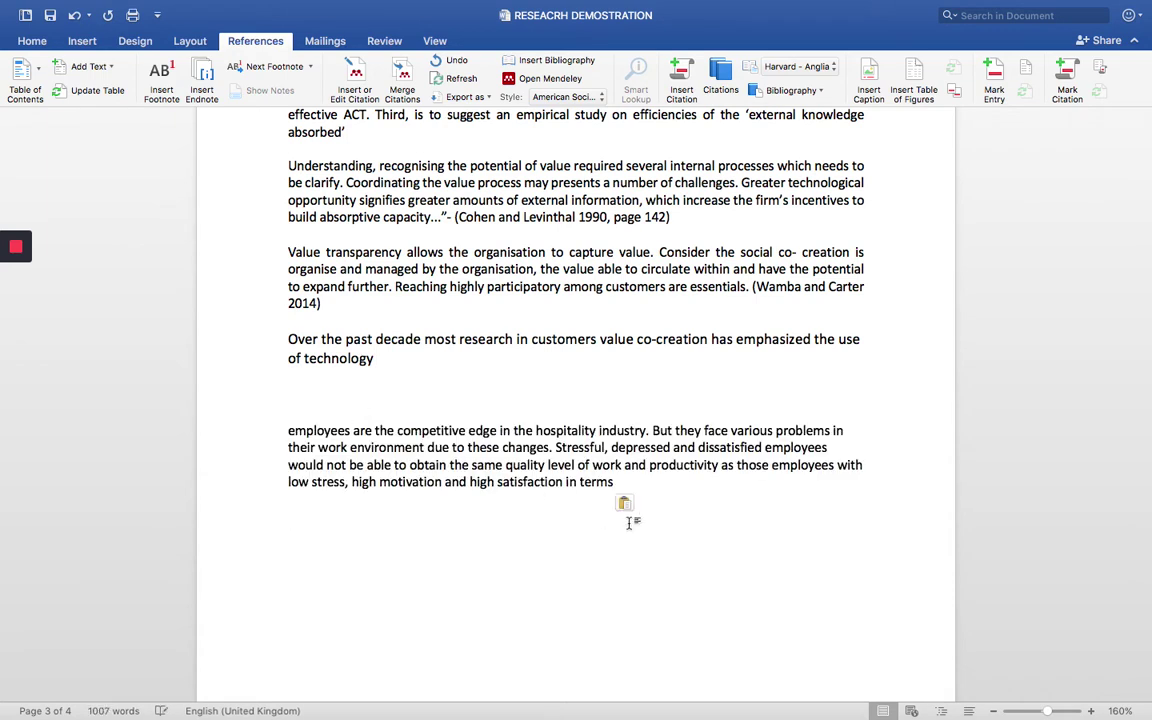
Change the font colour of the pasted hospitality paragraph to red.
triple_click(310, 440)
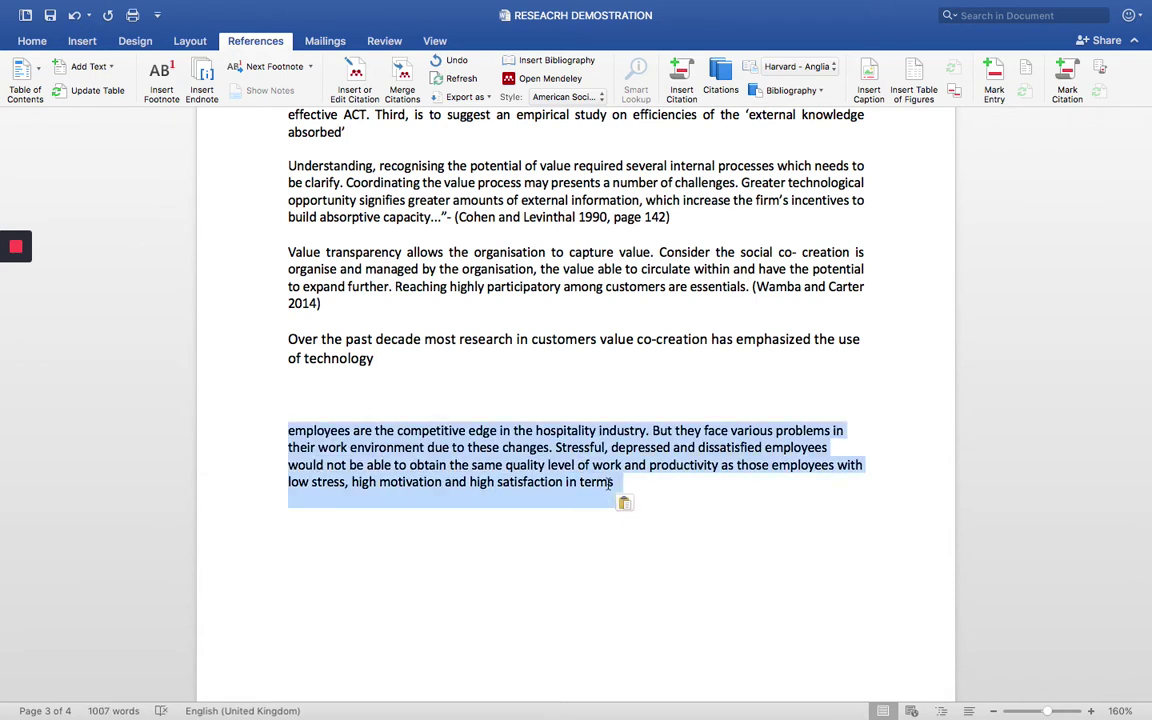
click(32, 41)
click(309, 91)
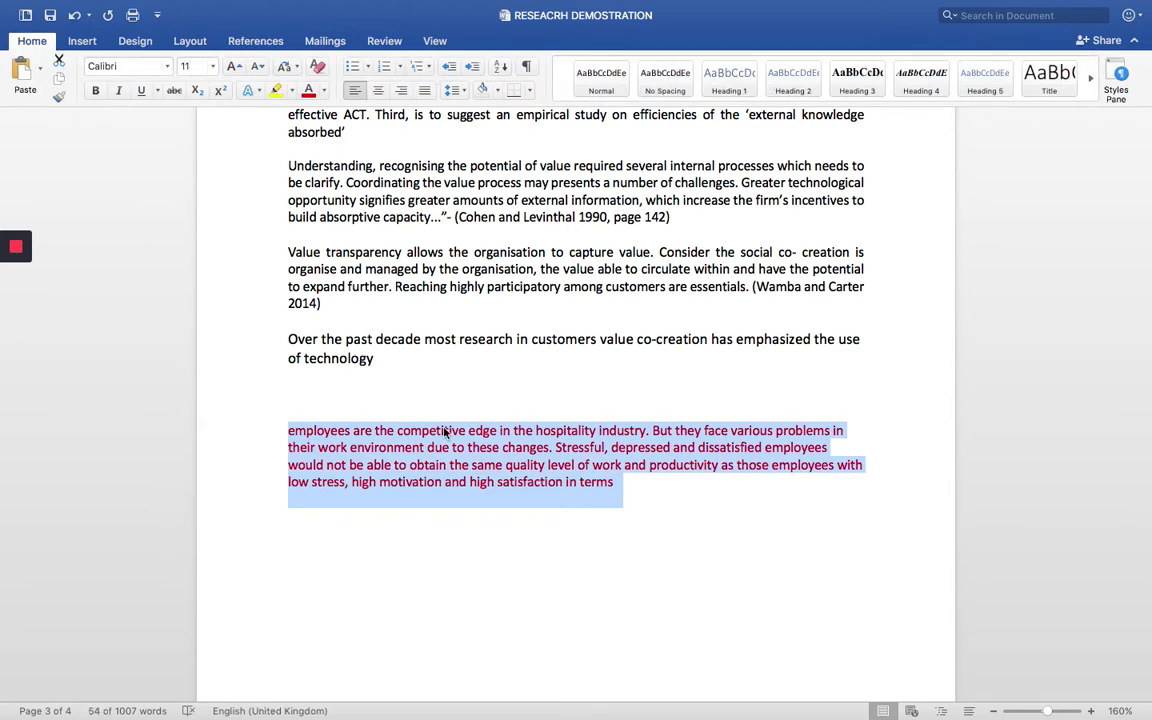
click(400, 385)
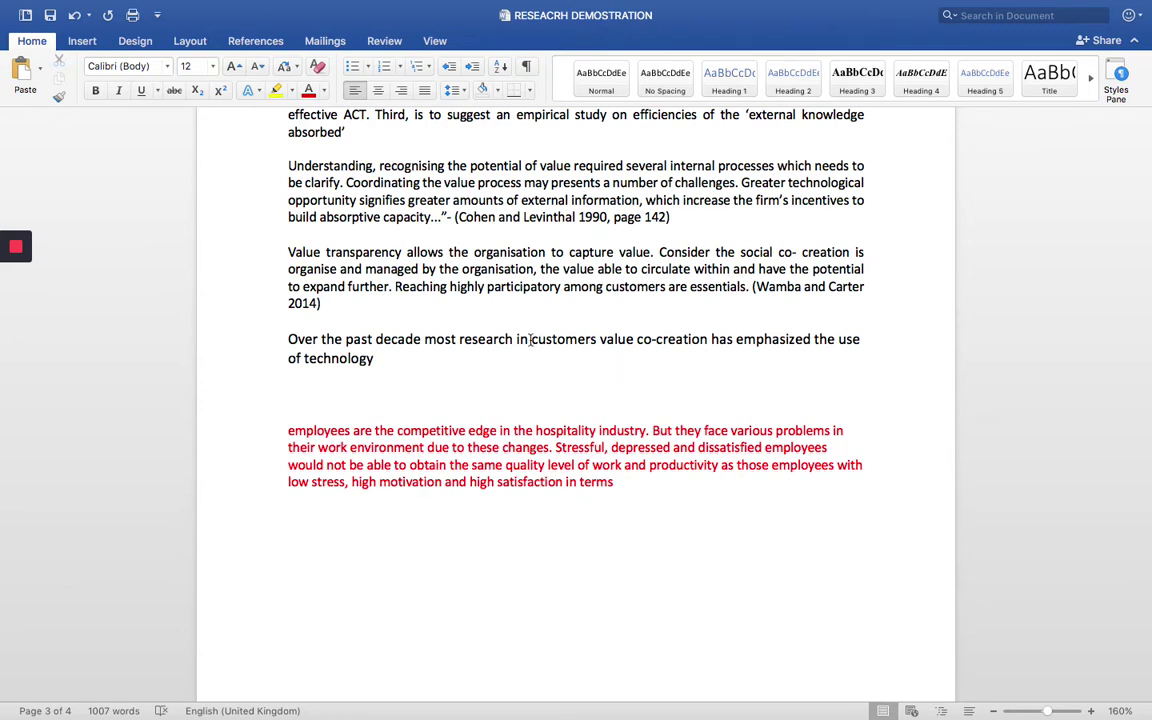
In the "Over the past decade" sentence, replace "in customers value co-creation" with "in employees".
drag(530, 340, 693, 340)
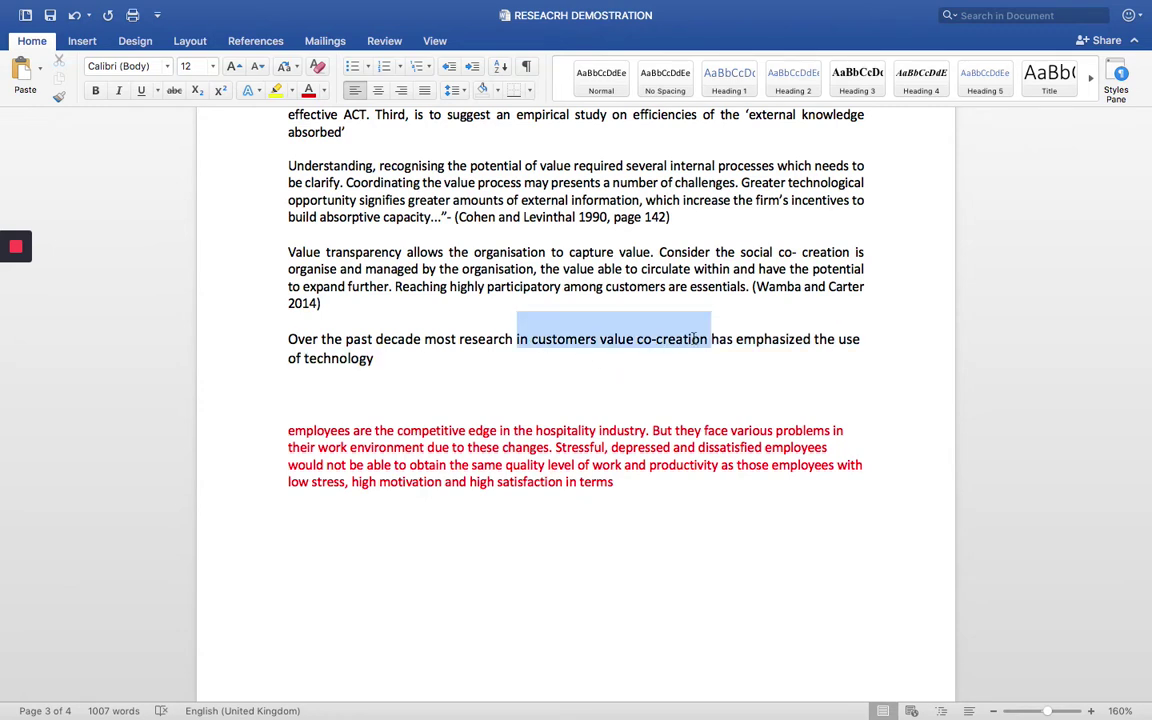
key(BackSpace)
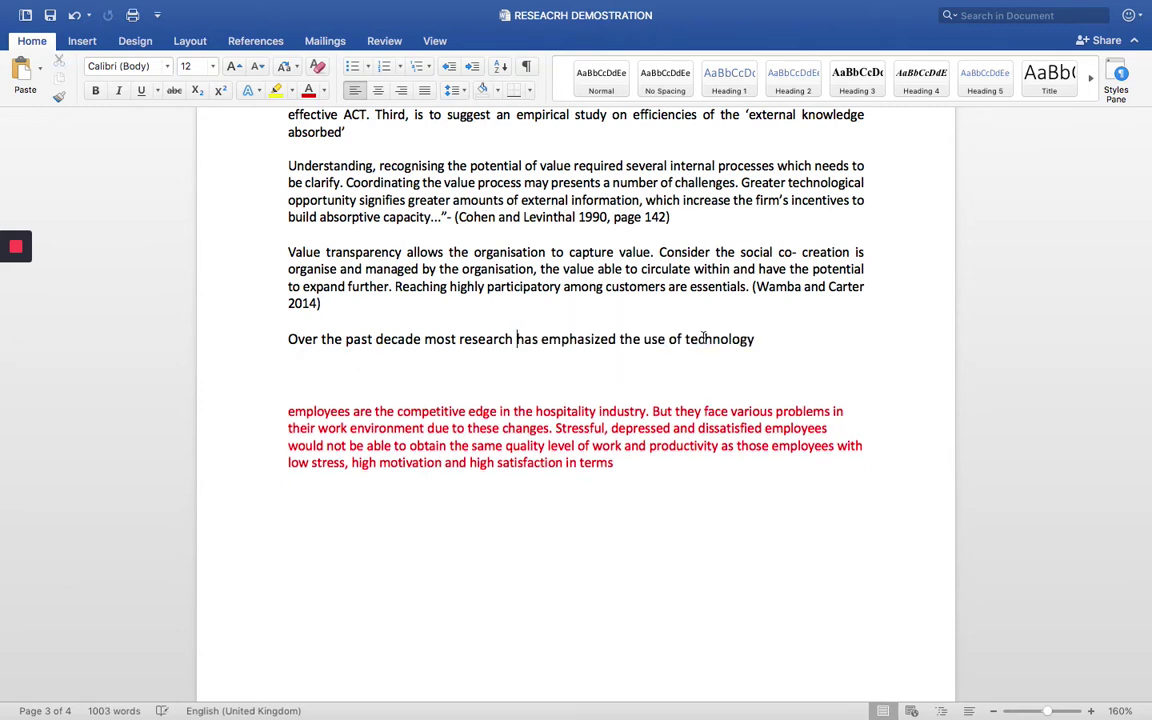
text(in e)
text(mployees)
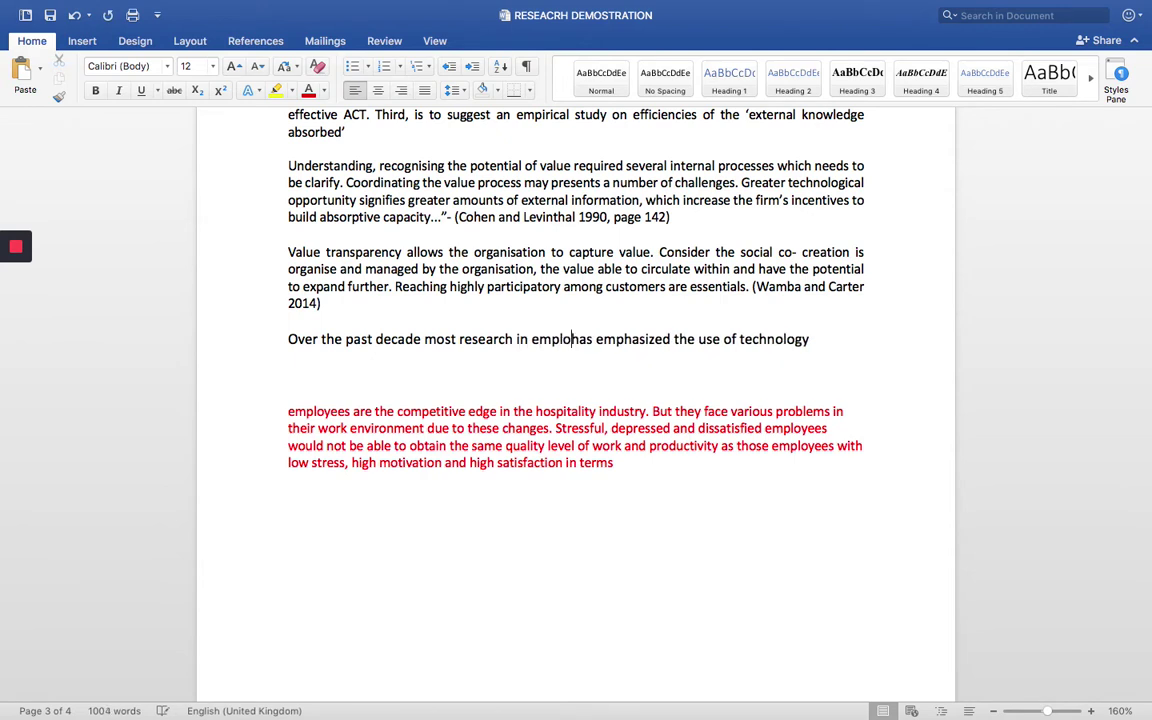
Add the word "competencies" after "employees" in the "Over the past decade" sentence, correcting its spelling.
text( comptencie)
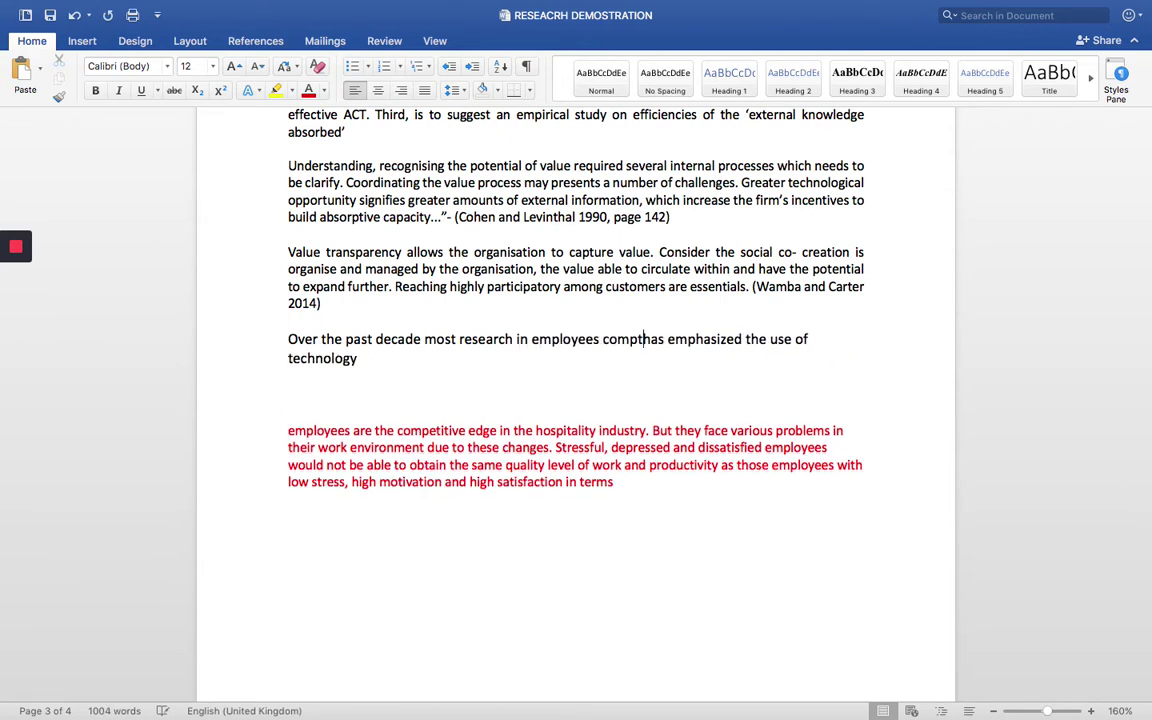
key(BackSpace)
key(BackSpace)
key(BackSpace)
key(BackSpace)
key(BackSpace)
key(BackSpace)
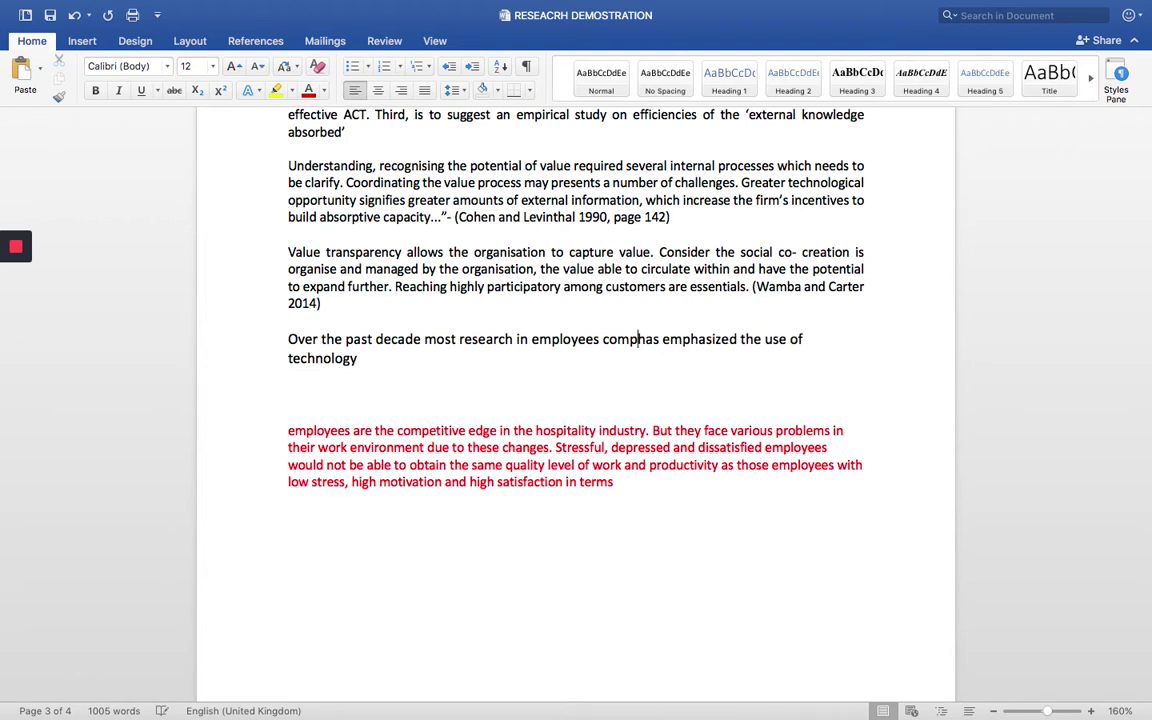
text(entie)
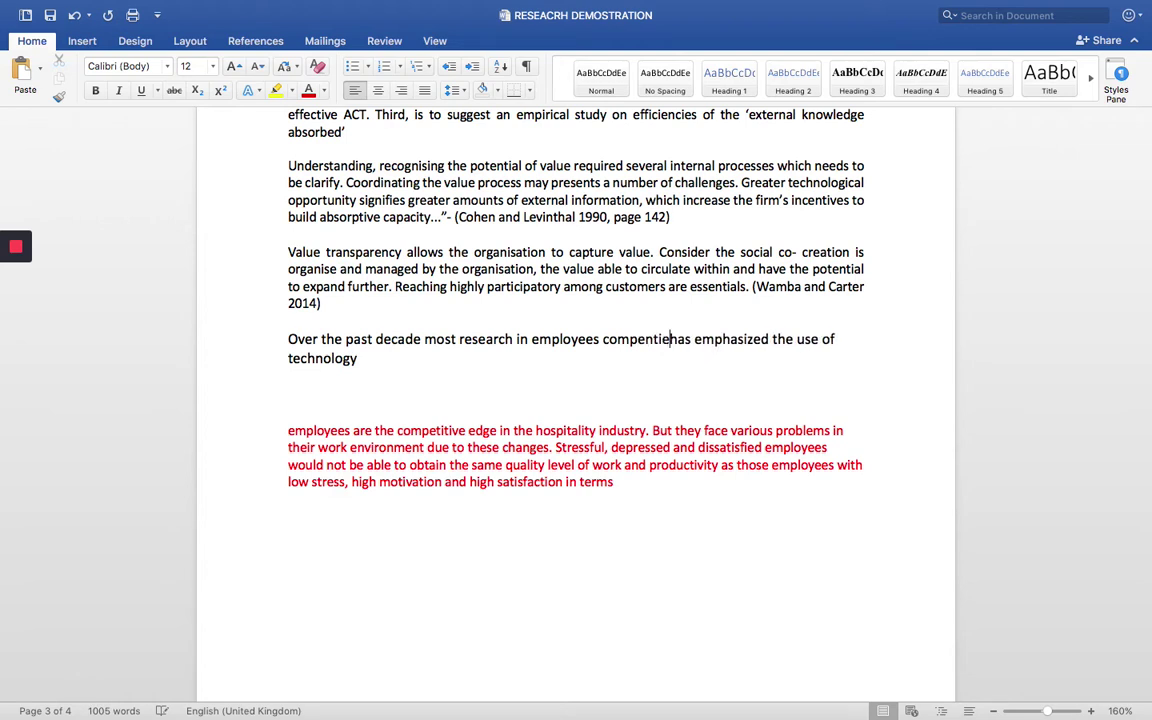
key(BackSpace)
key(BackSpace)
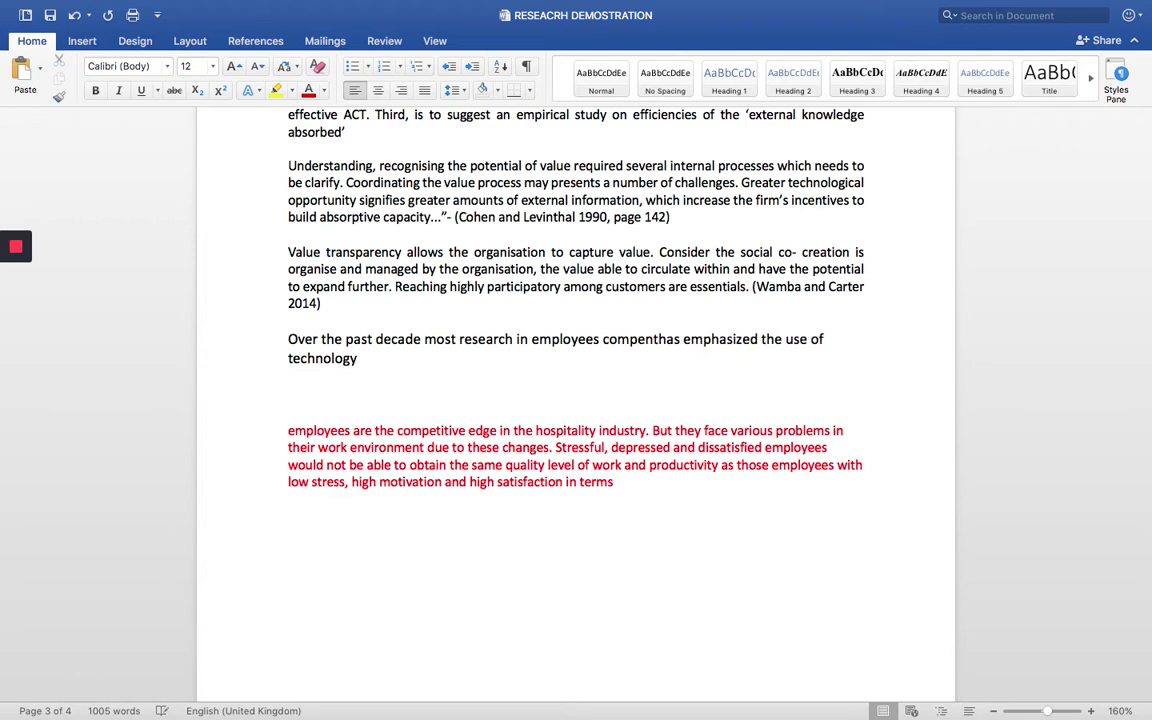
key(BackSpace)
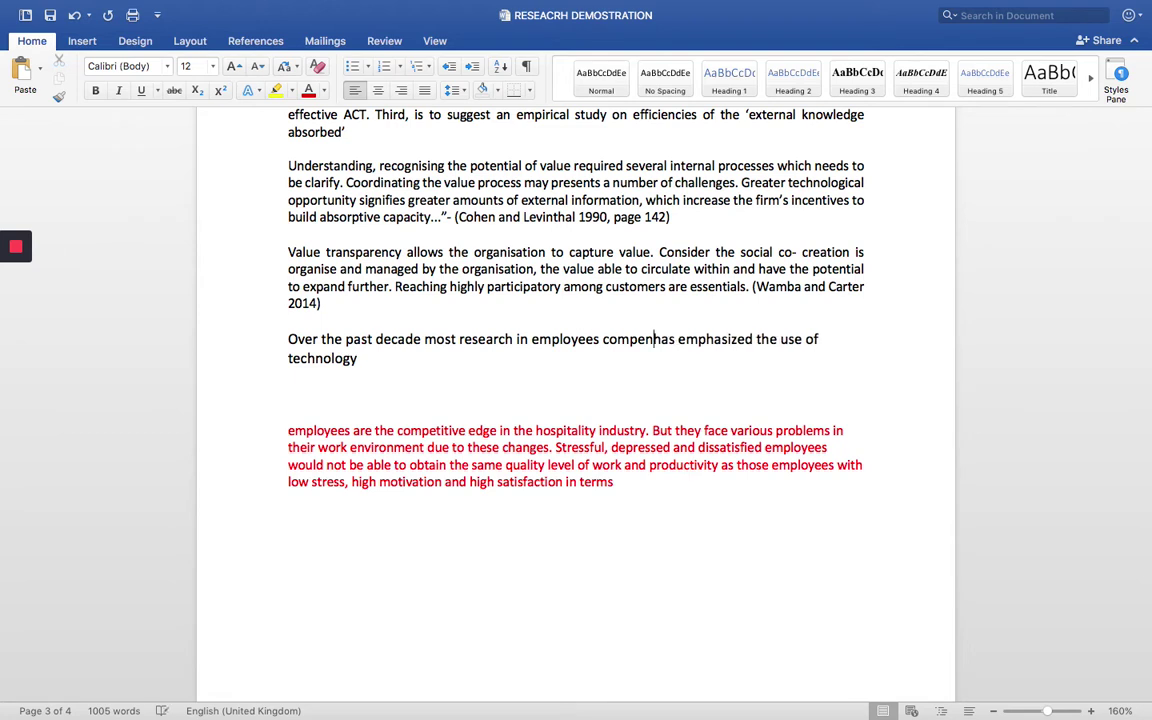
text(cies)
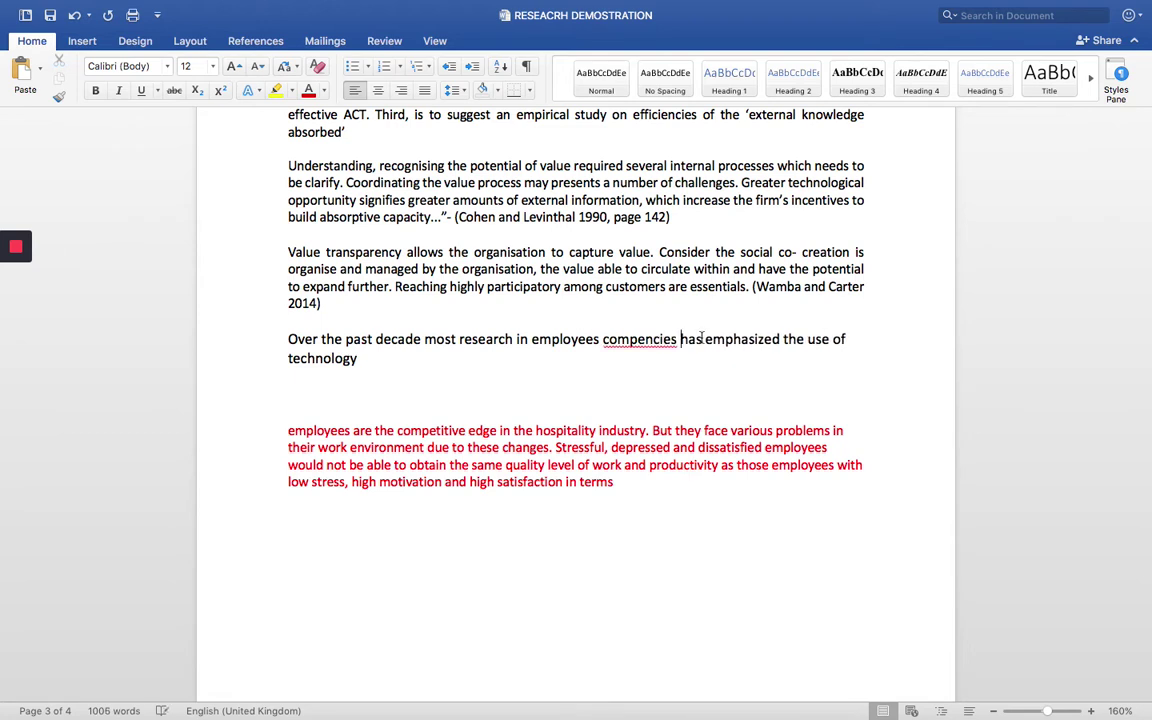
right_click(673, 352)
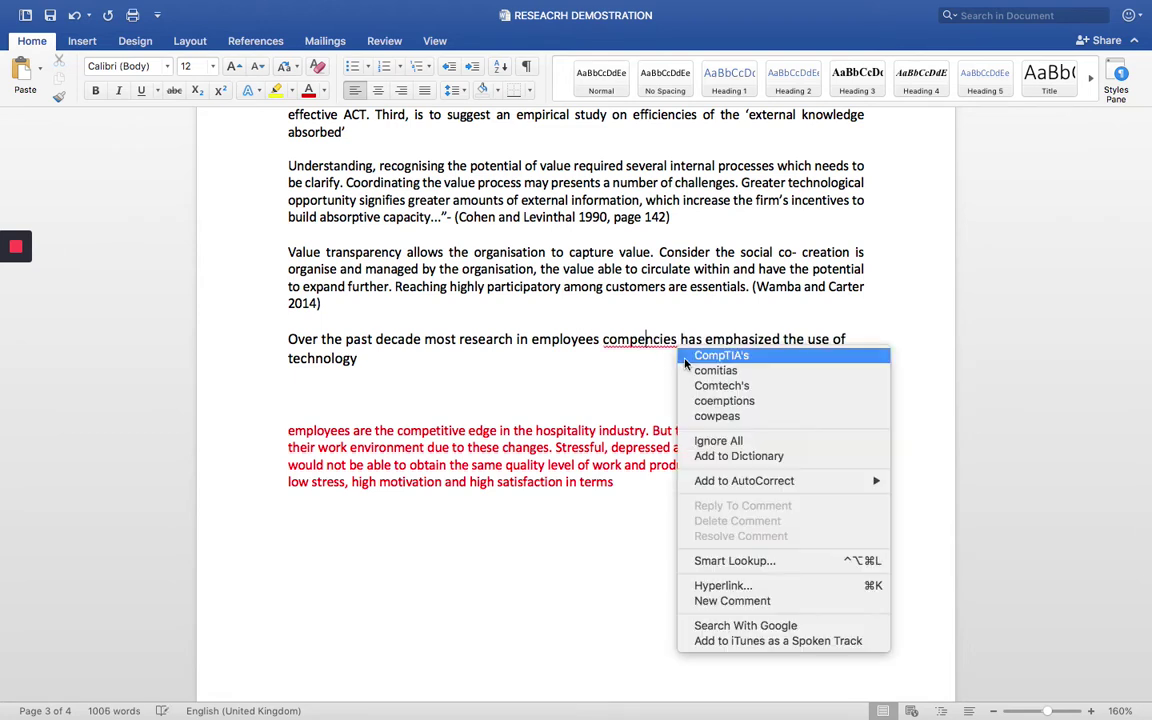
click(666, 332)
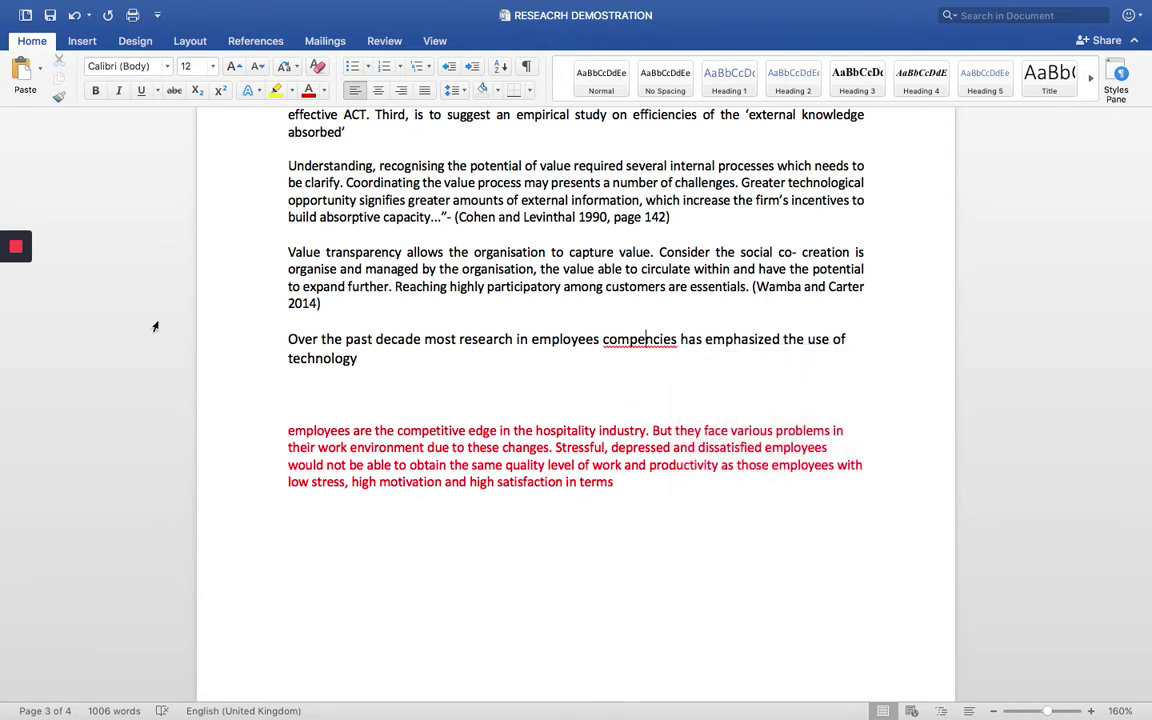
mouse_move(15, 316)
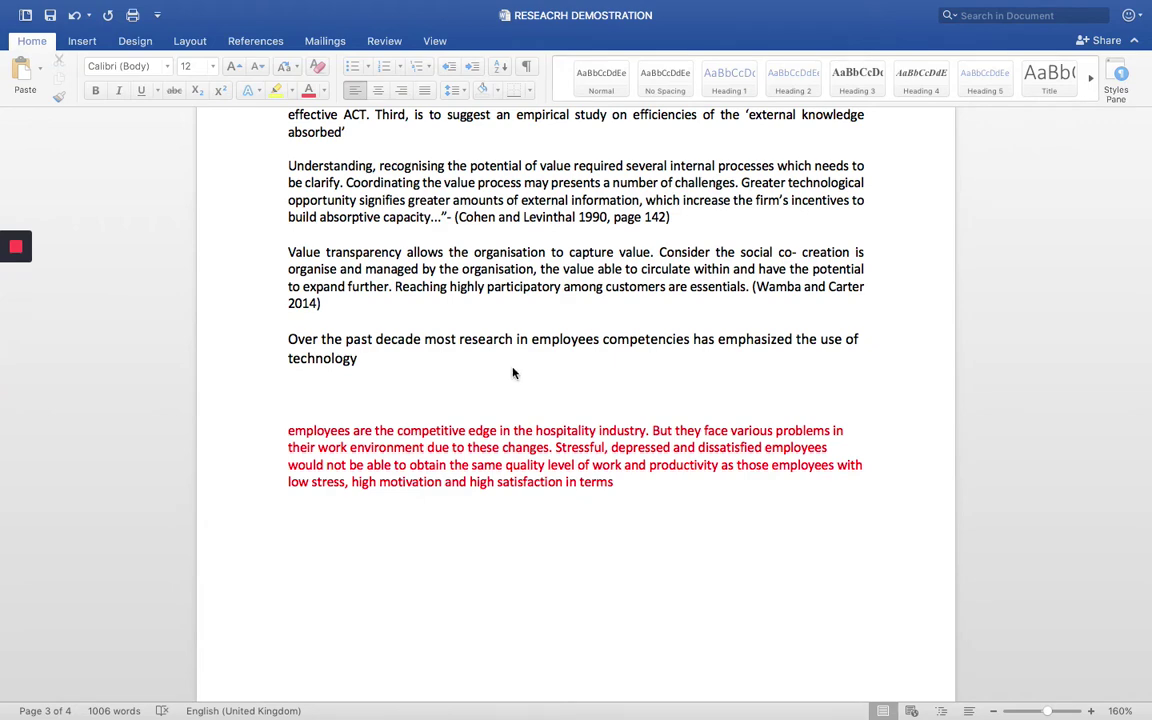
End the "Over the past decade" sentence with "hospitality industry." after the word "technology".
scroll(416, 342, down, 1)
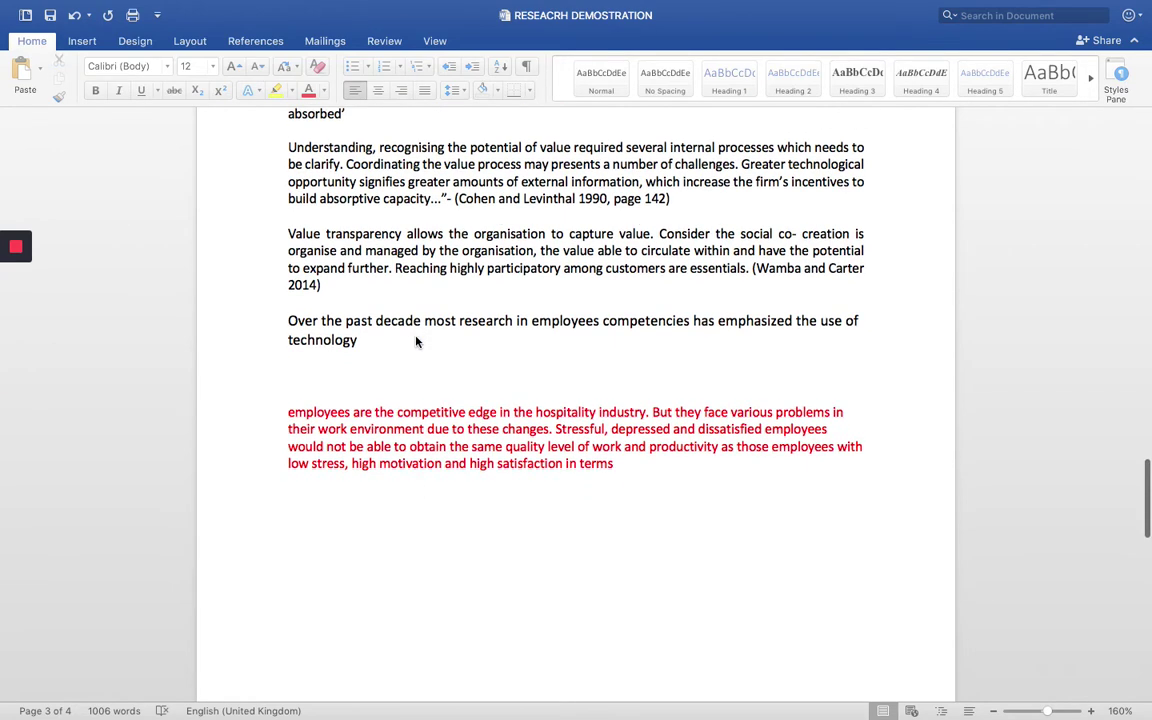
scroll(416, 342, down, 1)
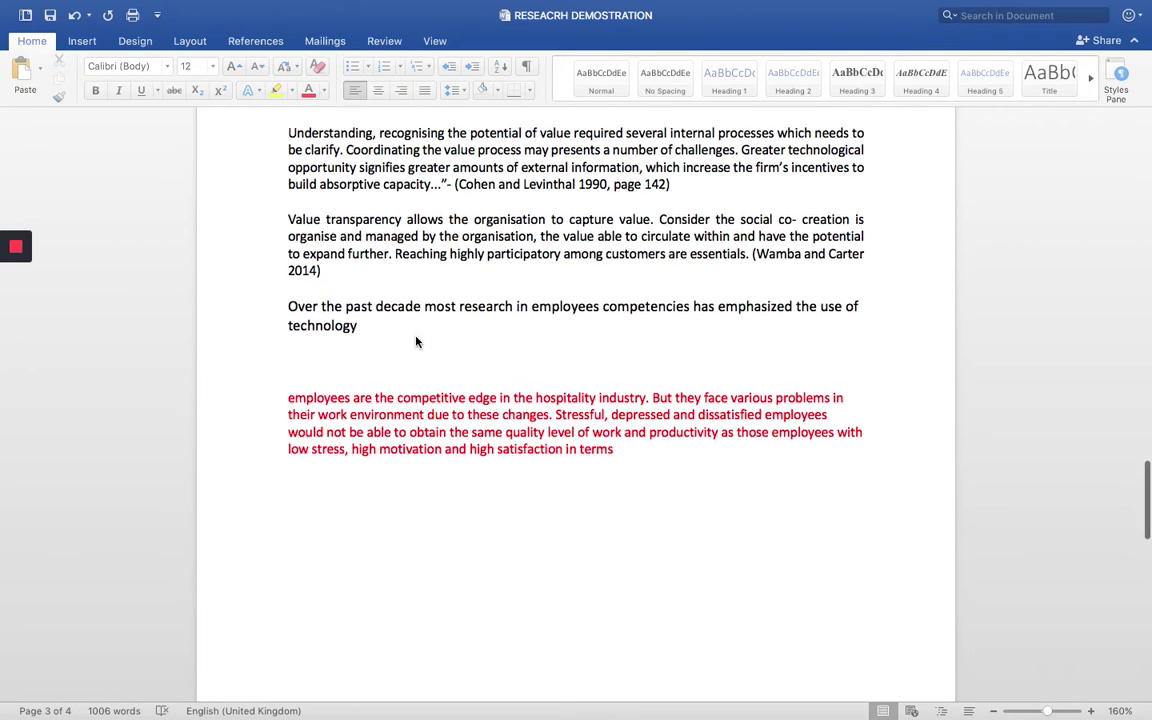
click(365, 329)
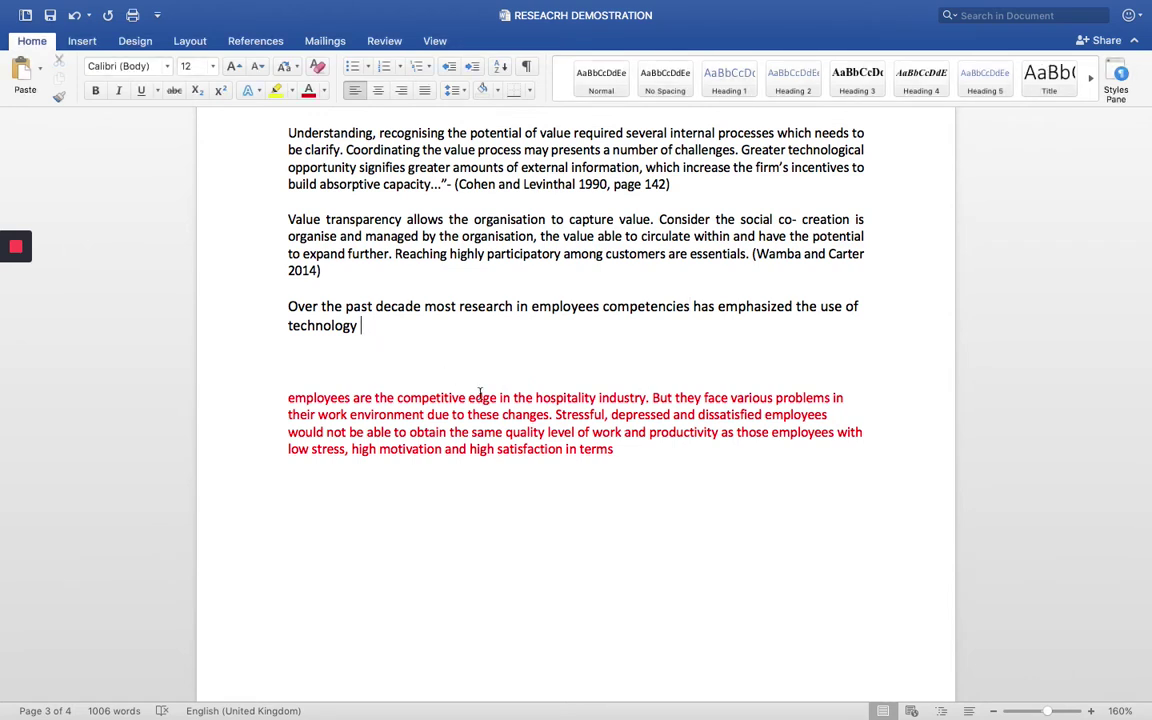
text(hospita)
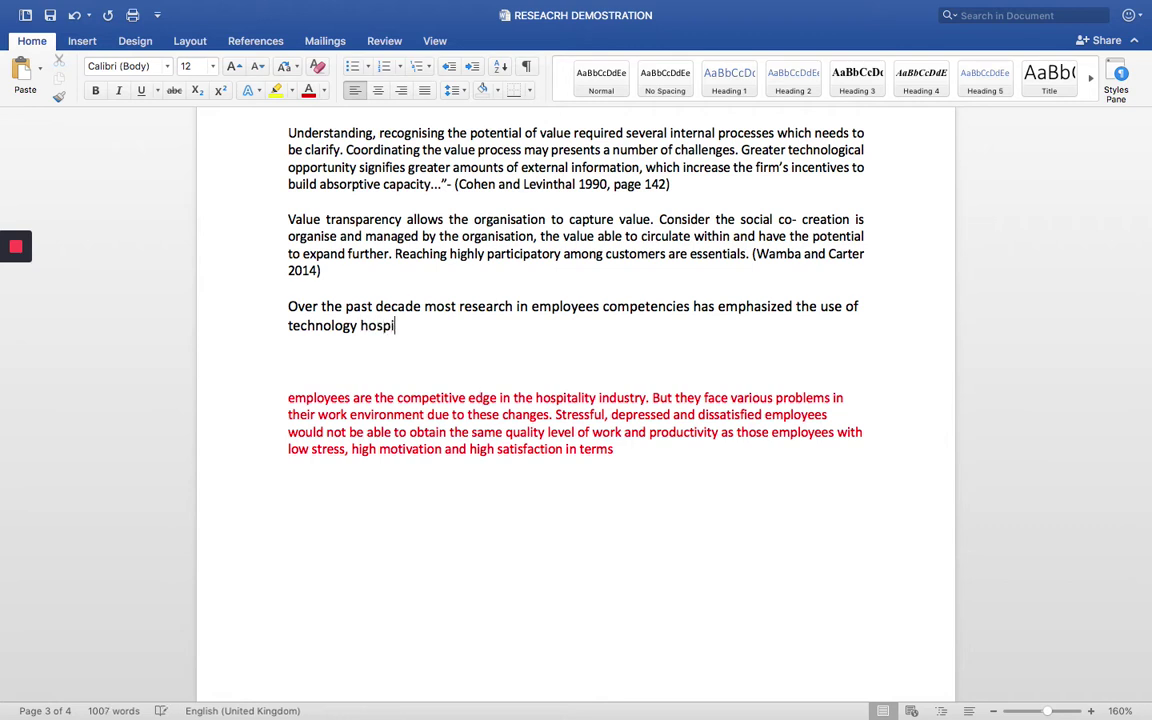
text(lity industry.)
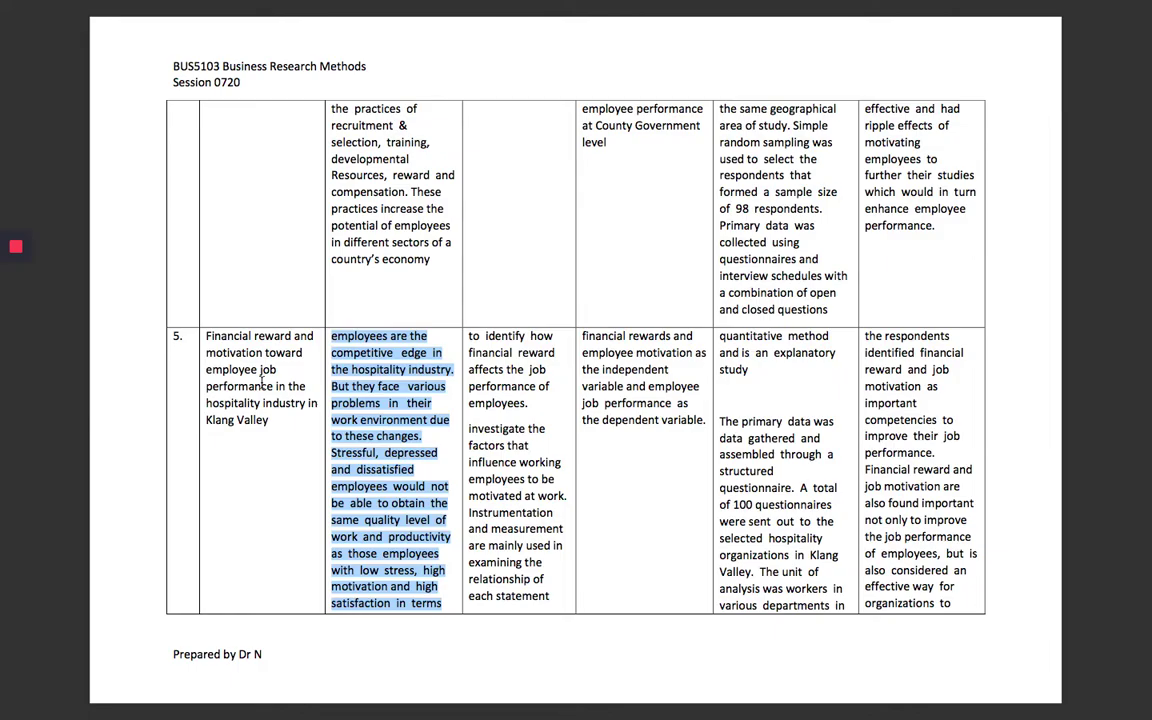
Return to the Word document and add "There are various problems exists in their working environment due to the needs of change." after "hospitality industry.".
key(ctrl+Right)
key(ctrl+Right)
key(ctrl+Right)
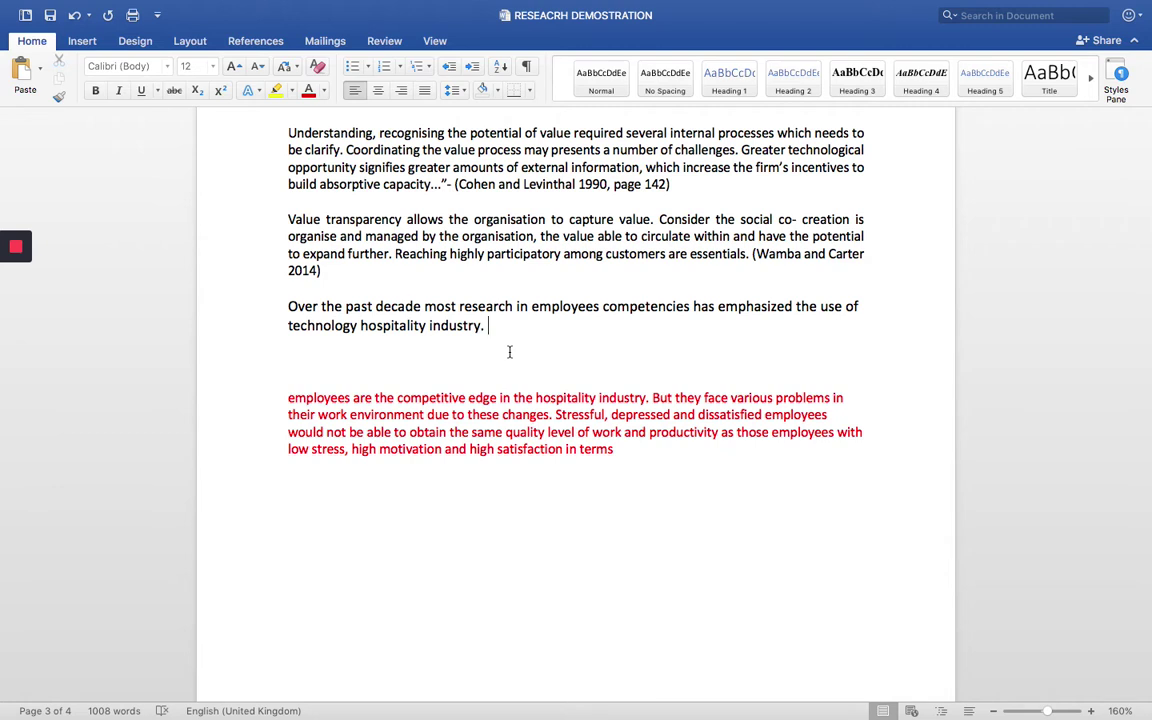
text(There are various problems exists)
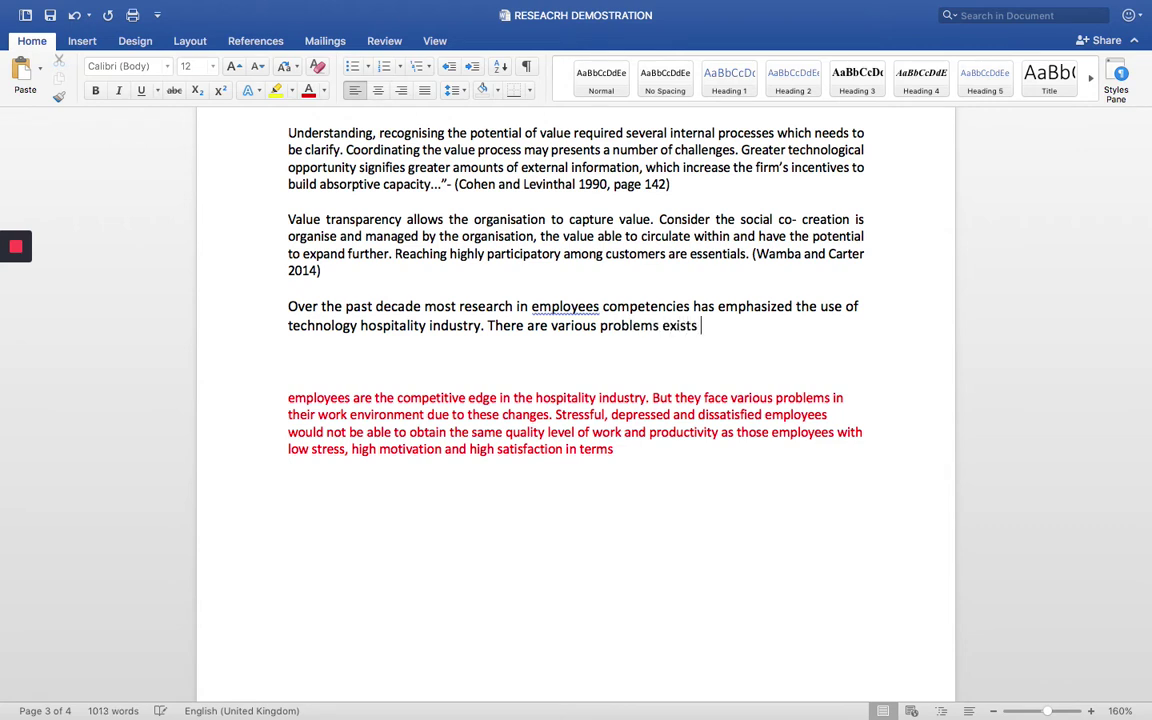
text( in thei)
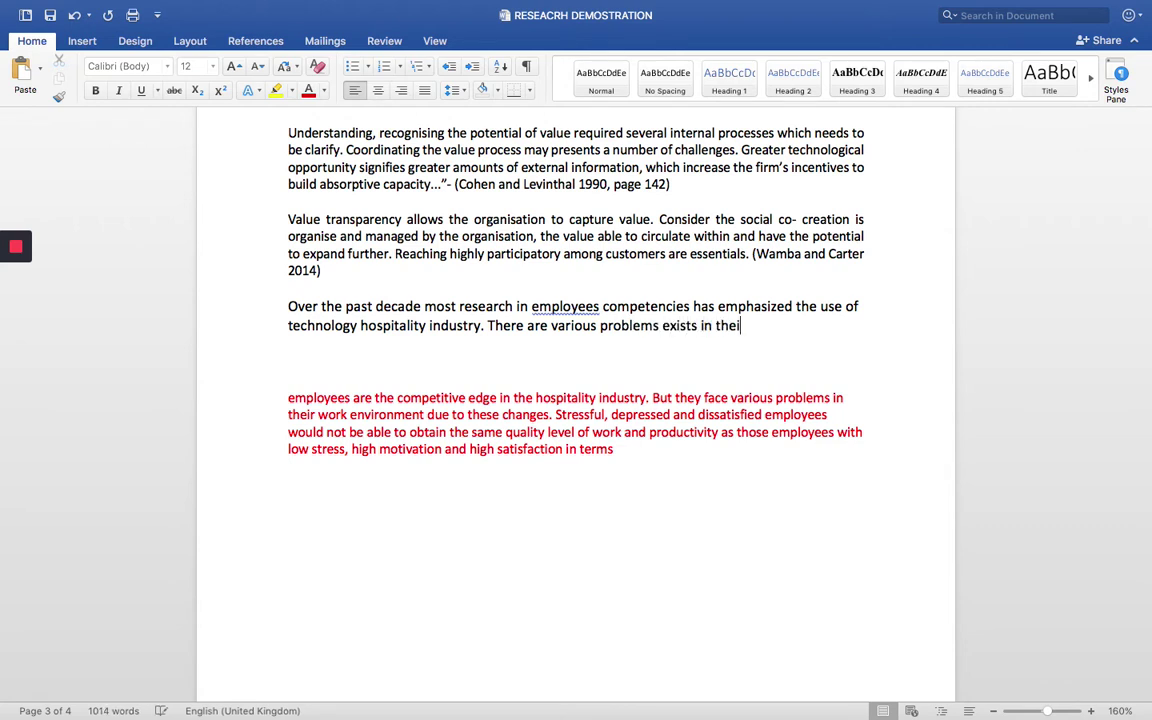
text(r working e)
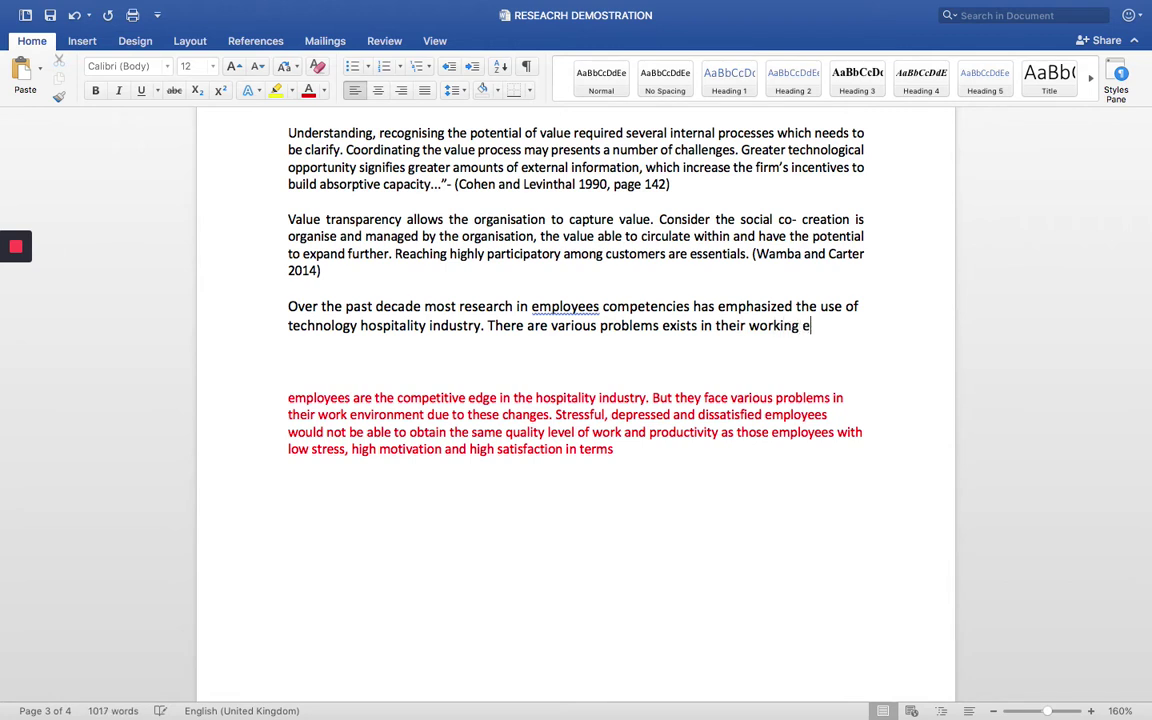
text(nviro)
text(nment due )
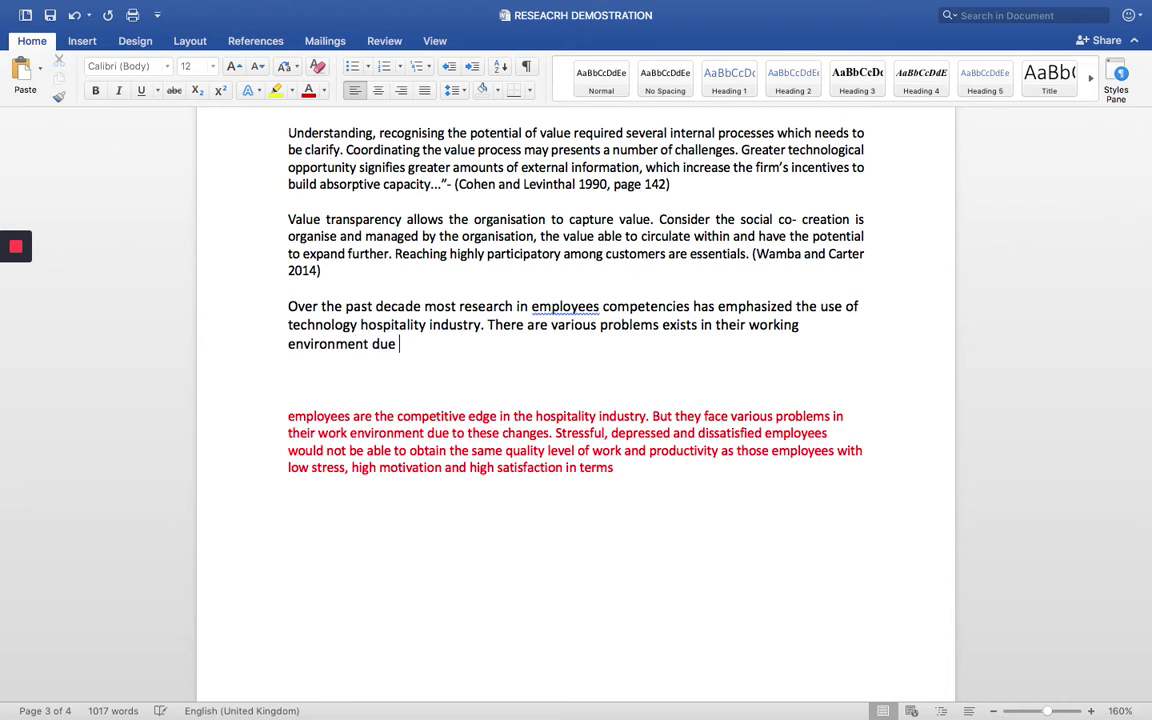
text(to the needs)
key(BackSpace)
text(ds o)
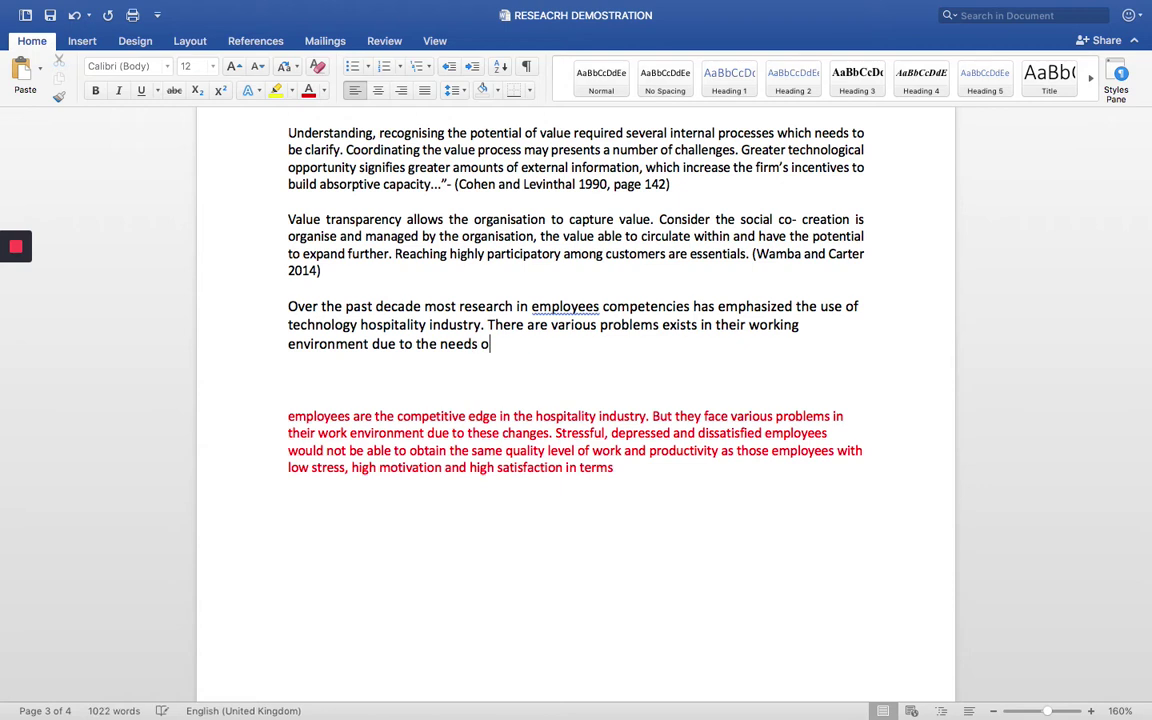
text(f change.)
Split the red paragraph before "Stressful" and delete its first part, from "employees are the competitive edge" to "these changes.".
click(556, 433)
key(Return)
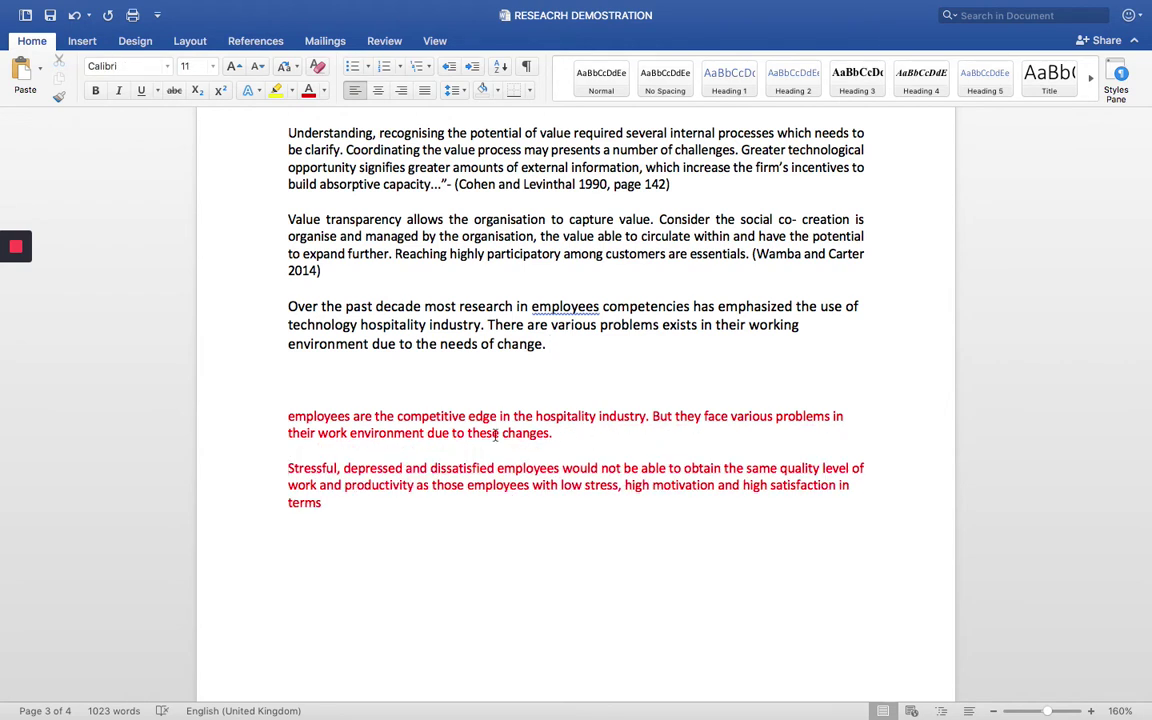
drag(556, 440, 308, 424)
key(BackSpace)
key(BackSpace)
key(BackSpace)
key(BackSpace)
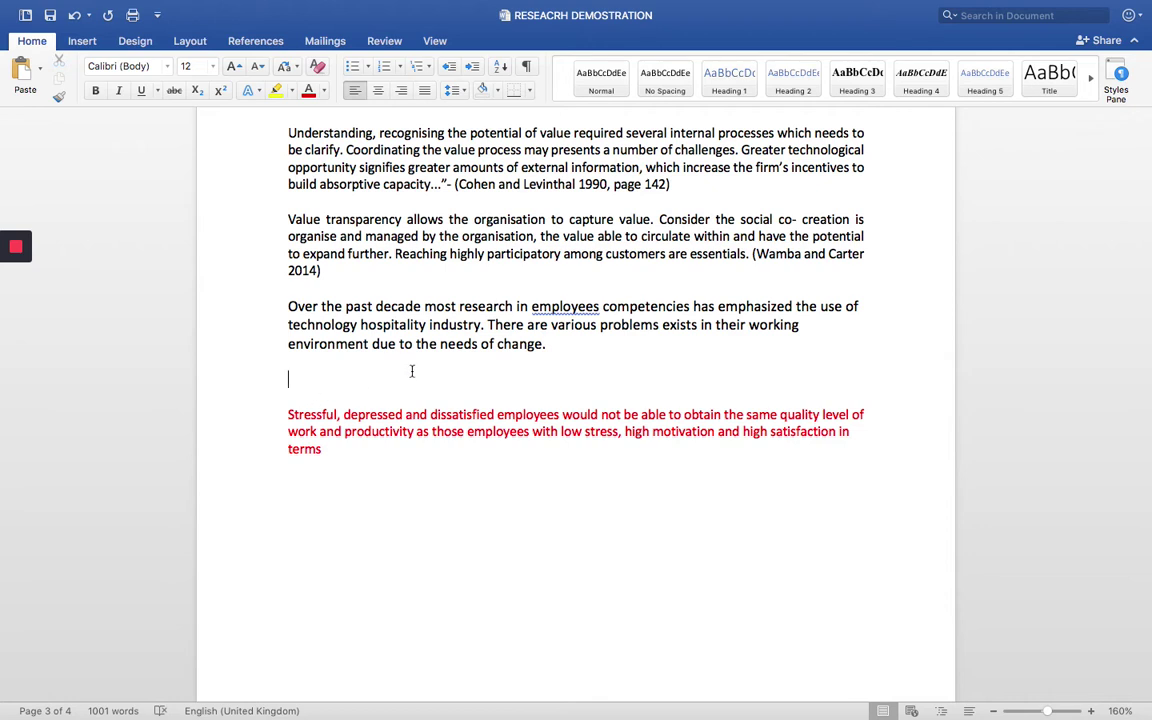
Start a new sentence after "the needs of change." reading "Some of the behaviours that employees potray".
click(560, 343)
key(Down)
key(Down)
click(563, 341)
text(Some of the)
key(BackSpace)
key(BackSpace)
key(BackSpace)
key(BackSpace)
key(BackSpace)
key(BackSpace)
key(BackSpace)
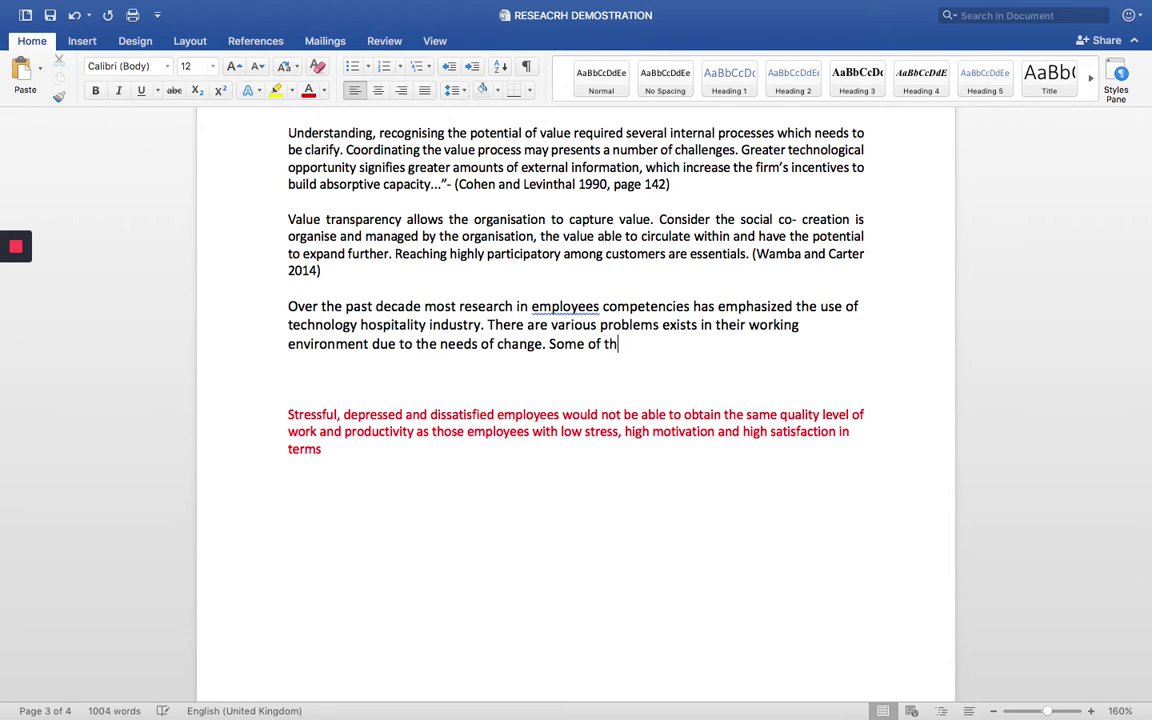
key(BackSpace)
key(BackSpace)
key(BackSpace)
key(BackSpace)
key(BackSpace)
text(Some of the be)
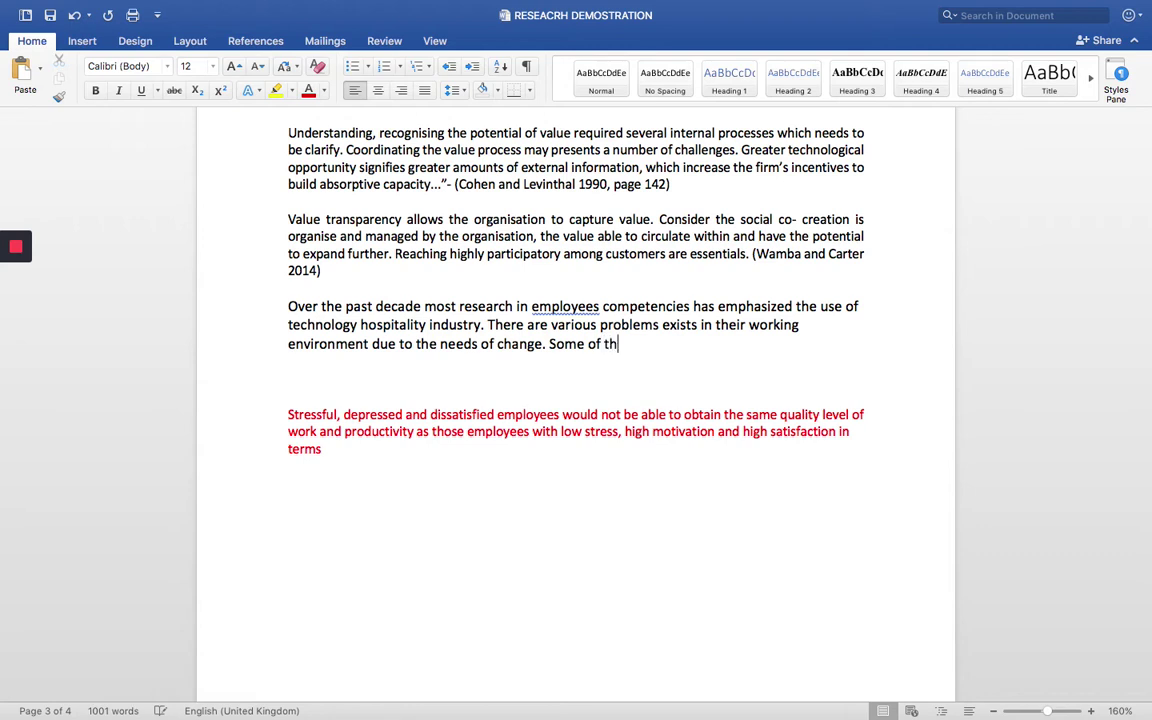
text(haviour)
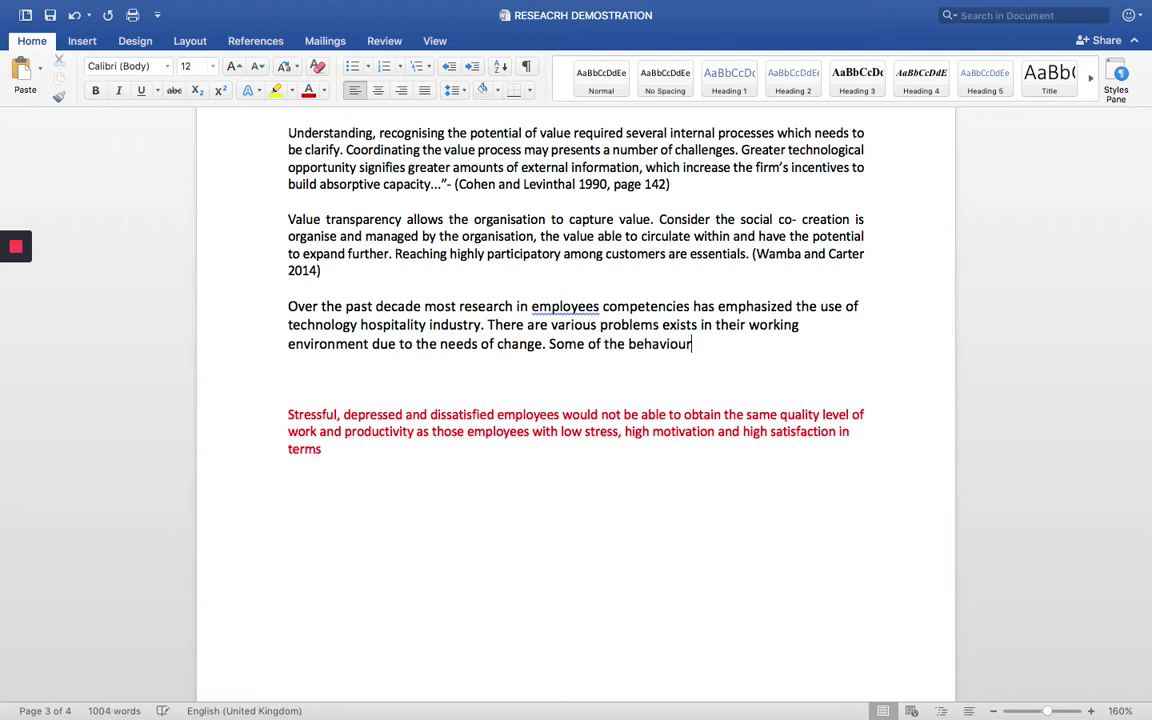
text(s that e)
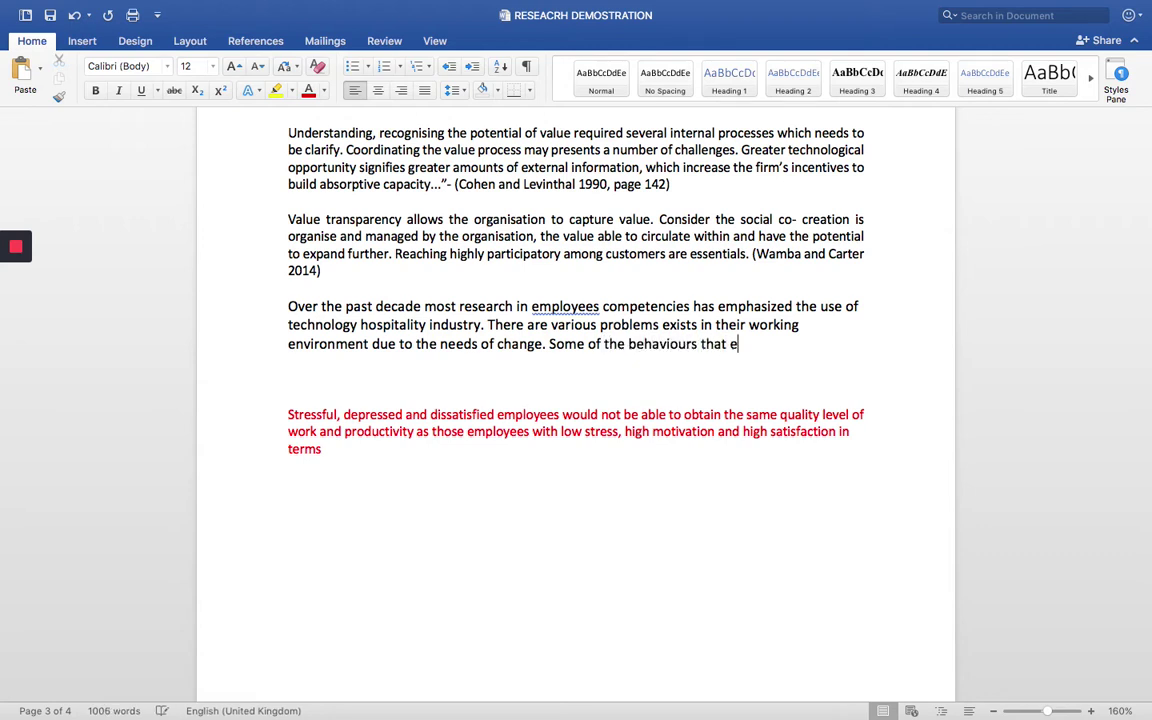
text(mployees potray)
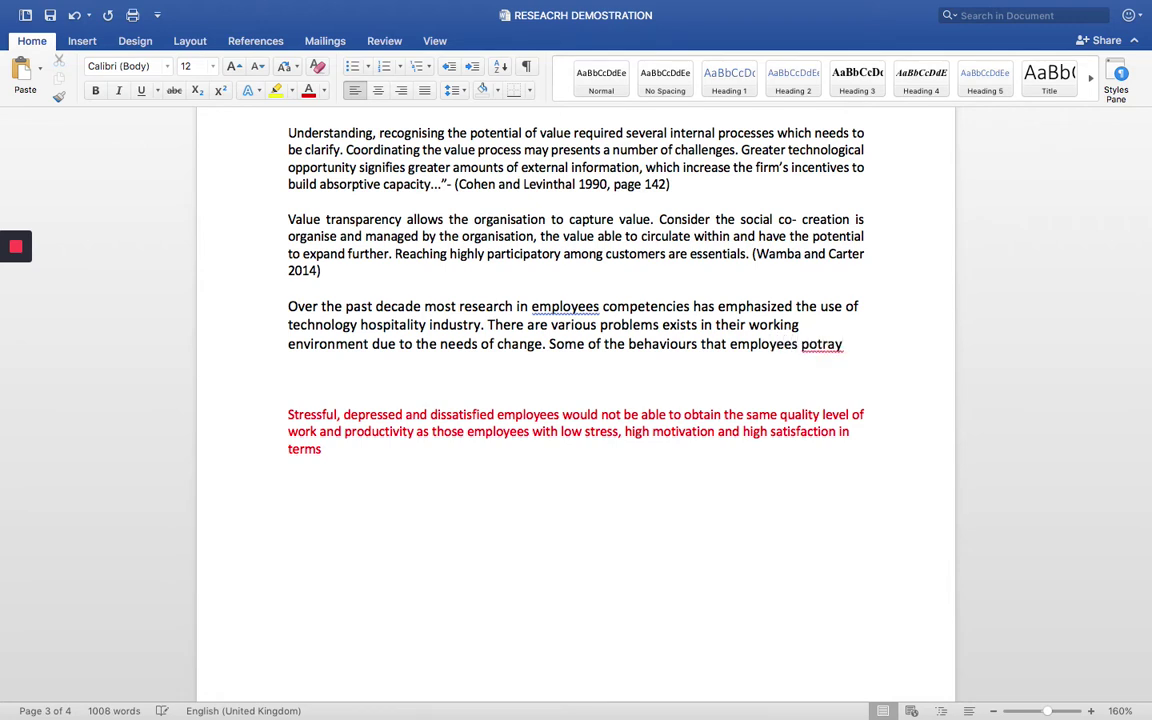
Correct the misspelled word "potray" to the suggested spelling "portray" and continue from the end of that sentence.
key(BackSpace)
key(BackSpace)
key(BackSpace)
key(BackSpace)
key(BackSpace)
text(tray)
right_click(826, 345)
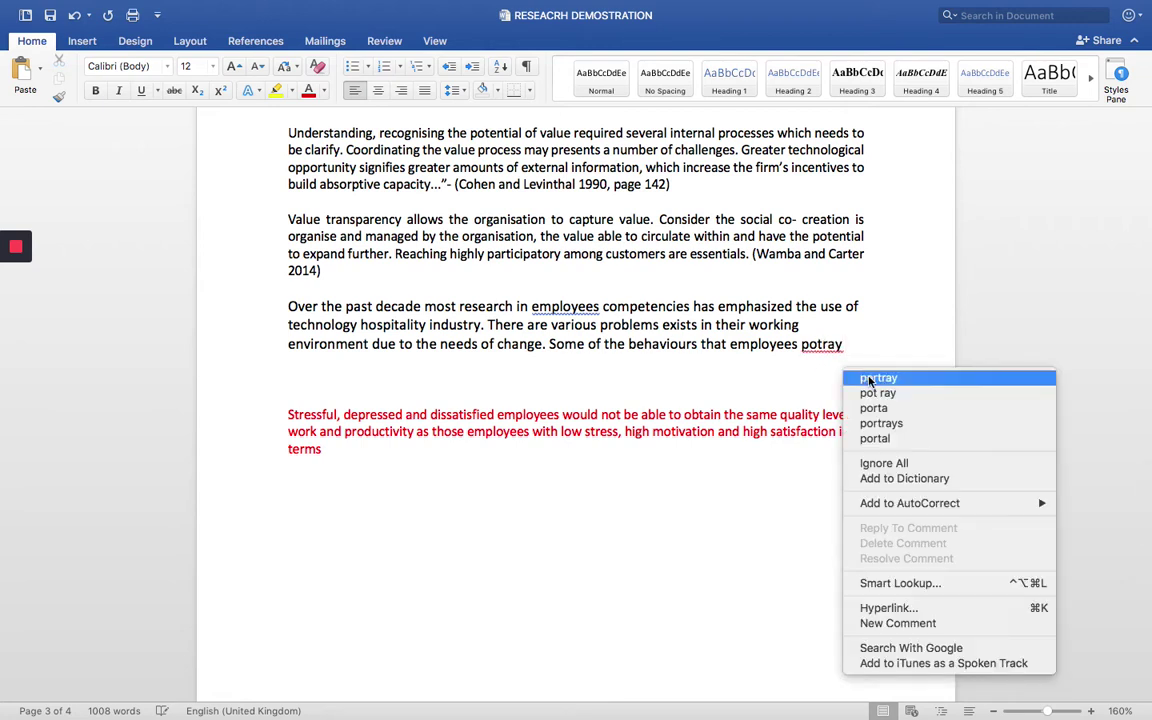
click(878, 378)
click(850, 345)
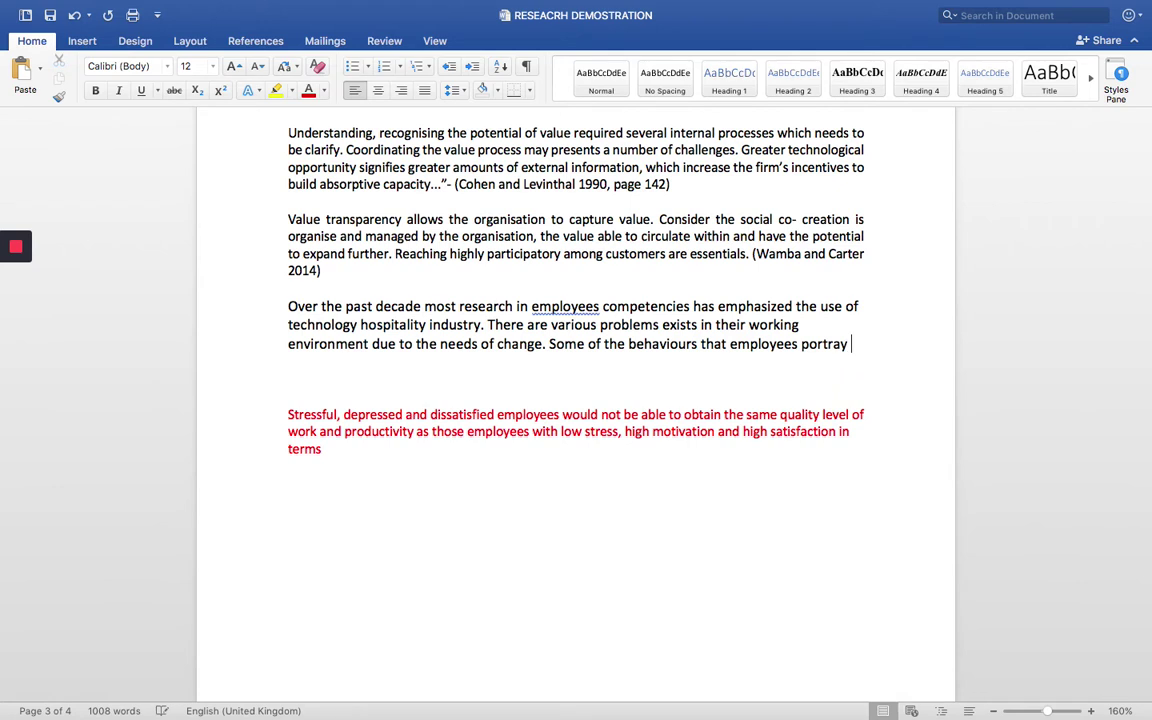
Continue the sentence after "employees portray" with "such as stressful, depressed and dissatisfaction".
text(such as st)
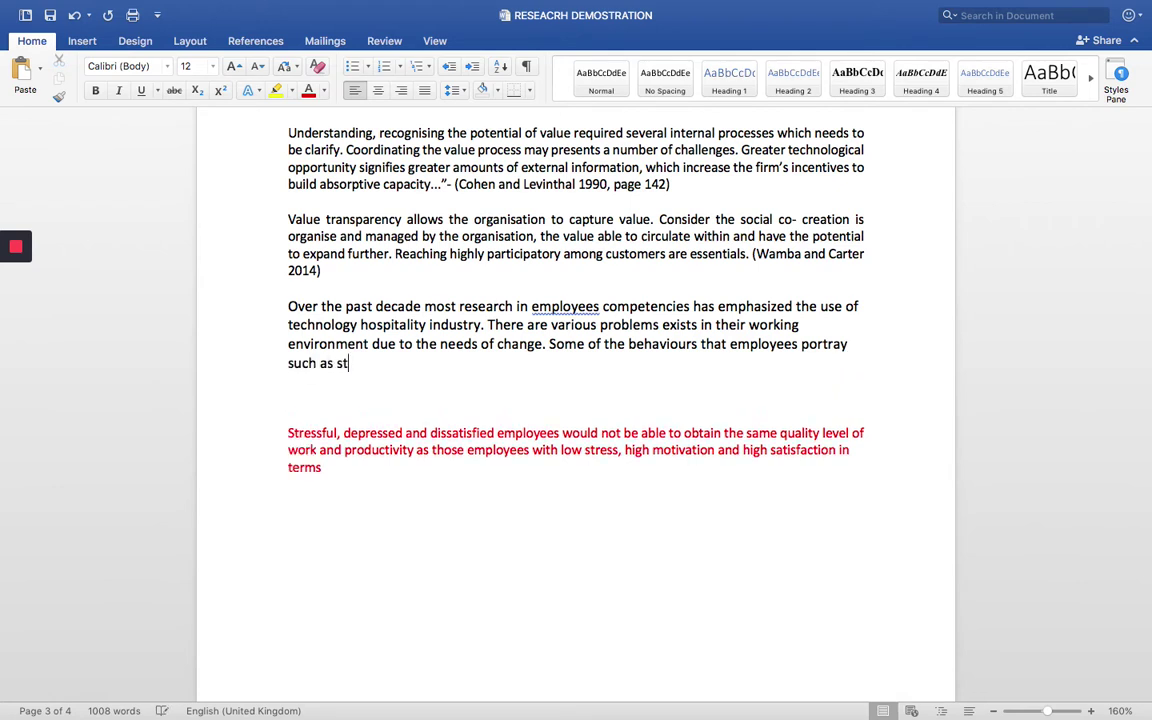
text(ressful, )
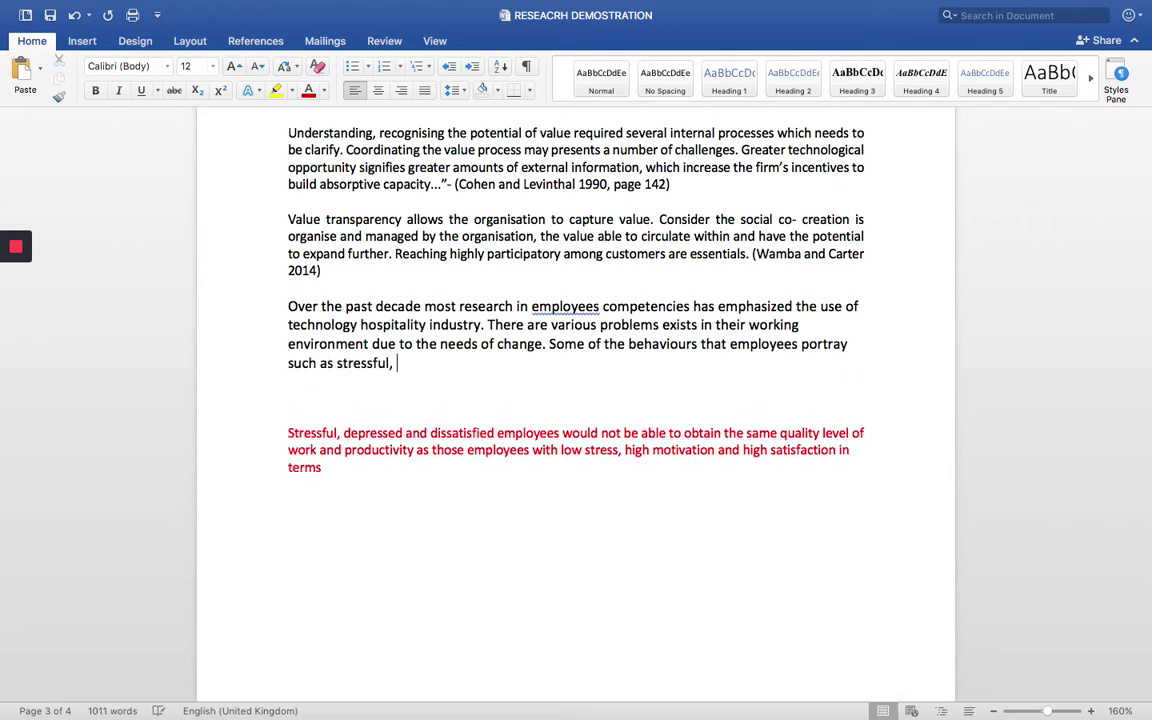
text(depressed and di)
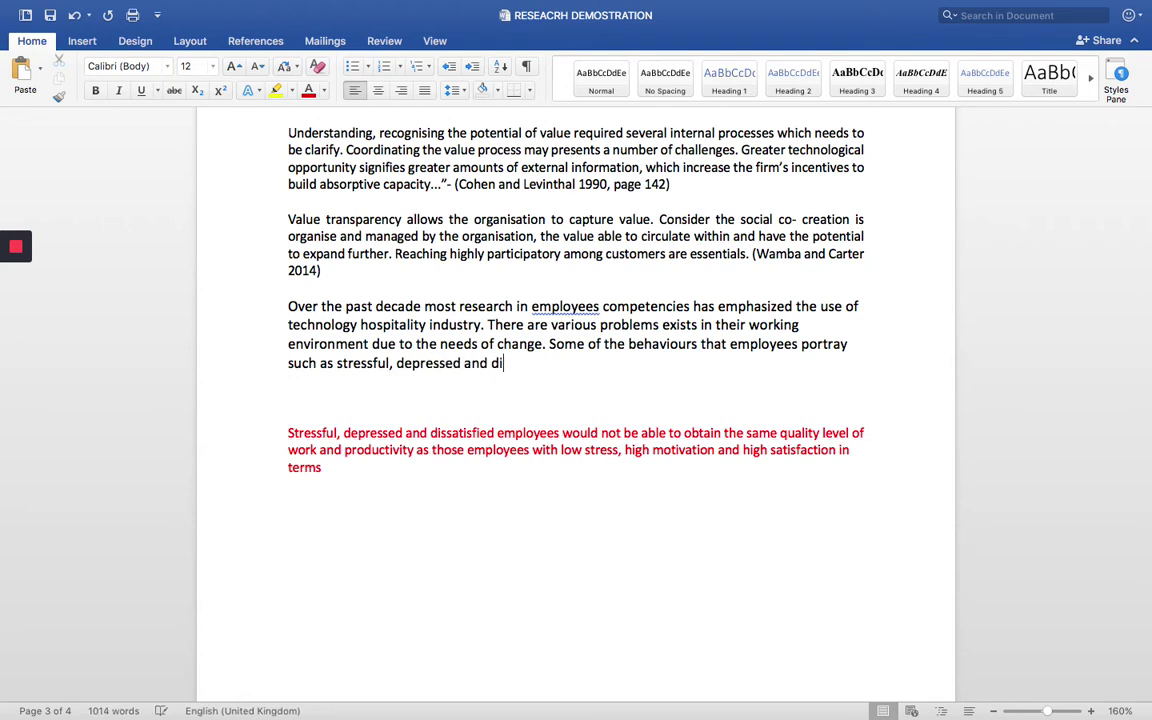
text(ssatisfaction)
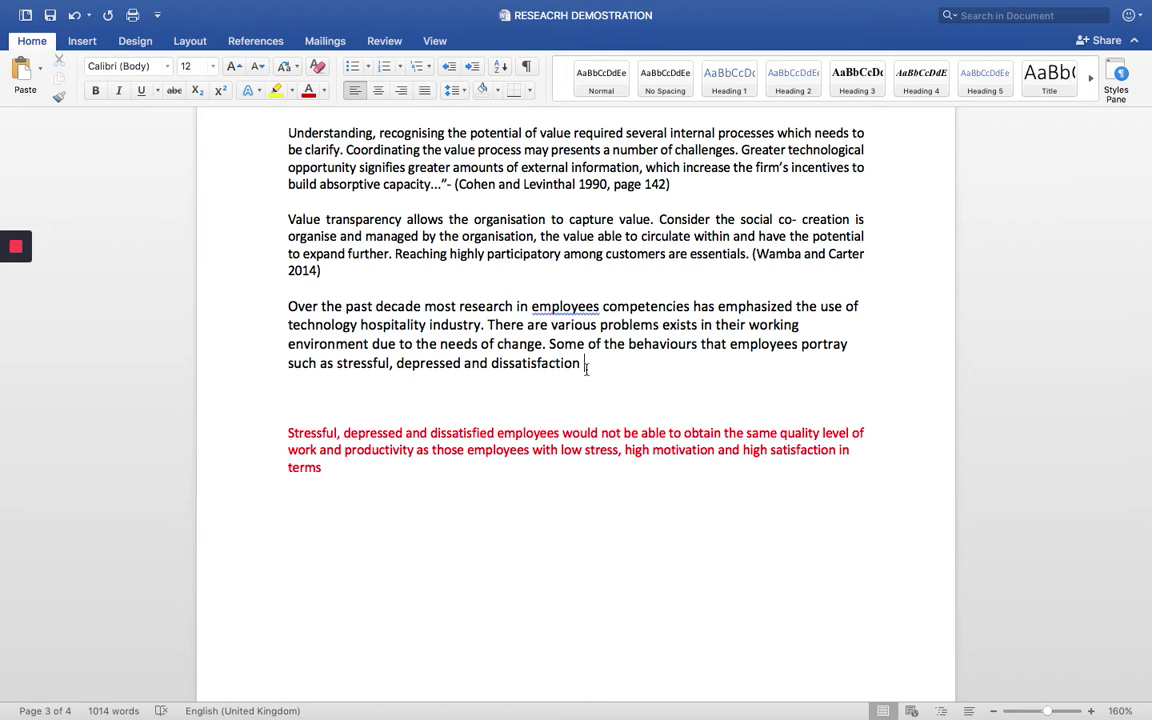
Set the Mendeley citation style to American Political Science Association.
click(249, 43)
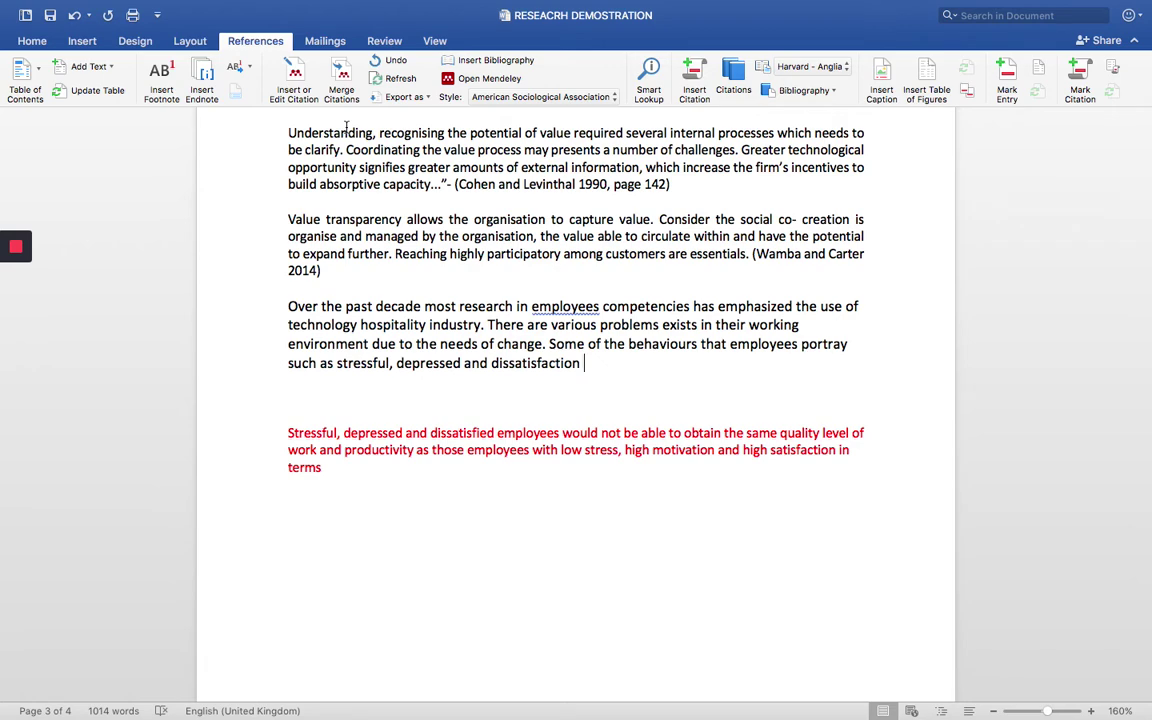
click(517, 97)
click(517, 97)
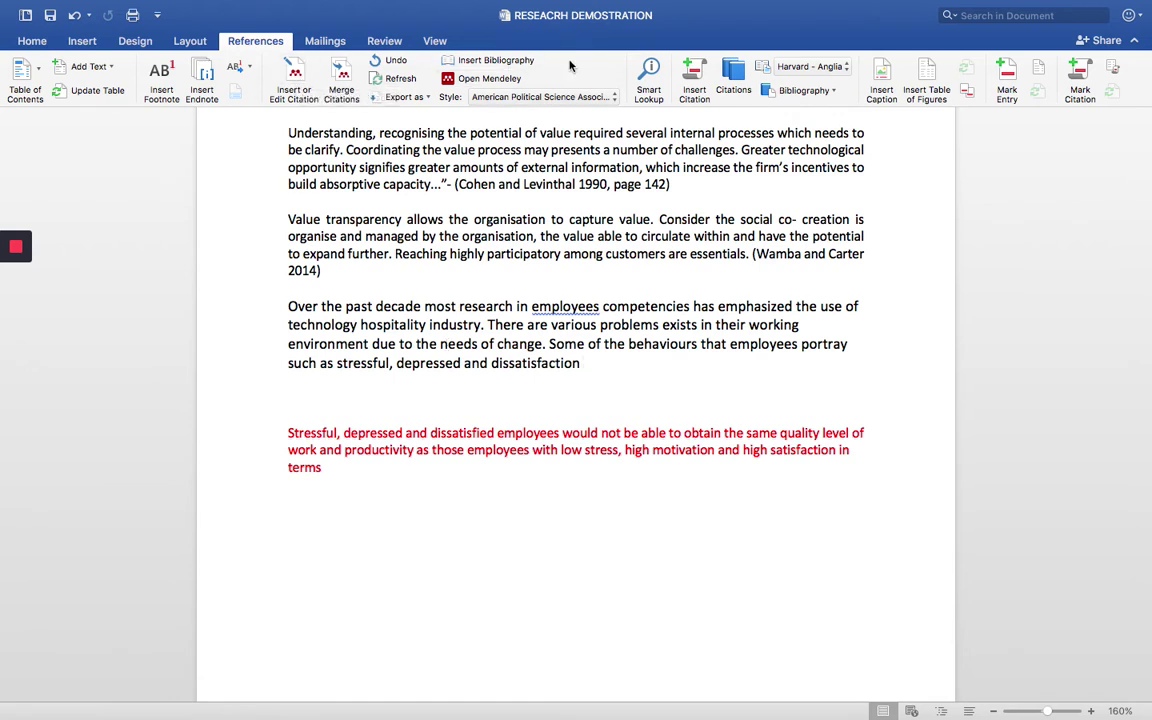
Switch to Mendeley Desktop to look at its MS Word plugin option and return to the Word document.
key(ctrl+Left)
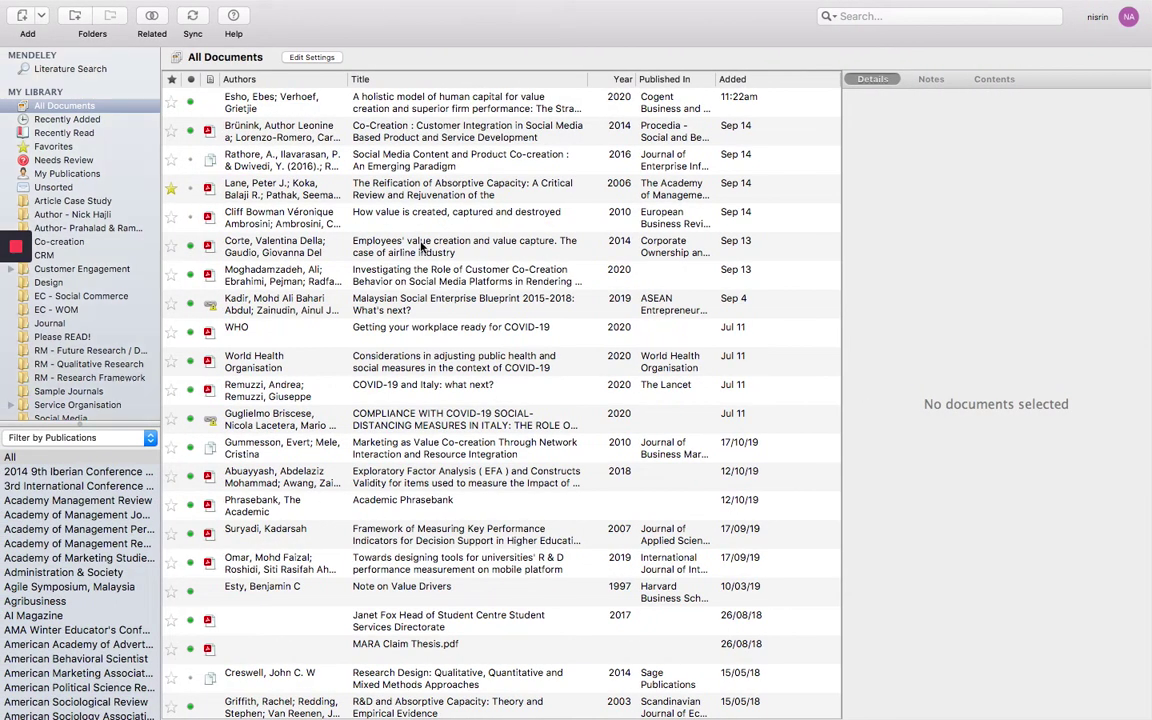
click(281, 9)
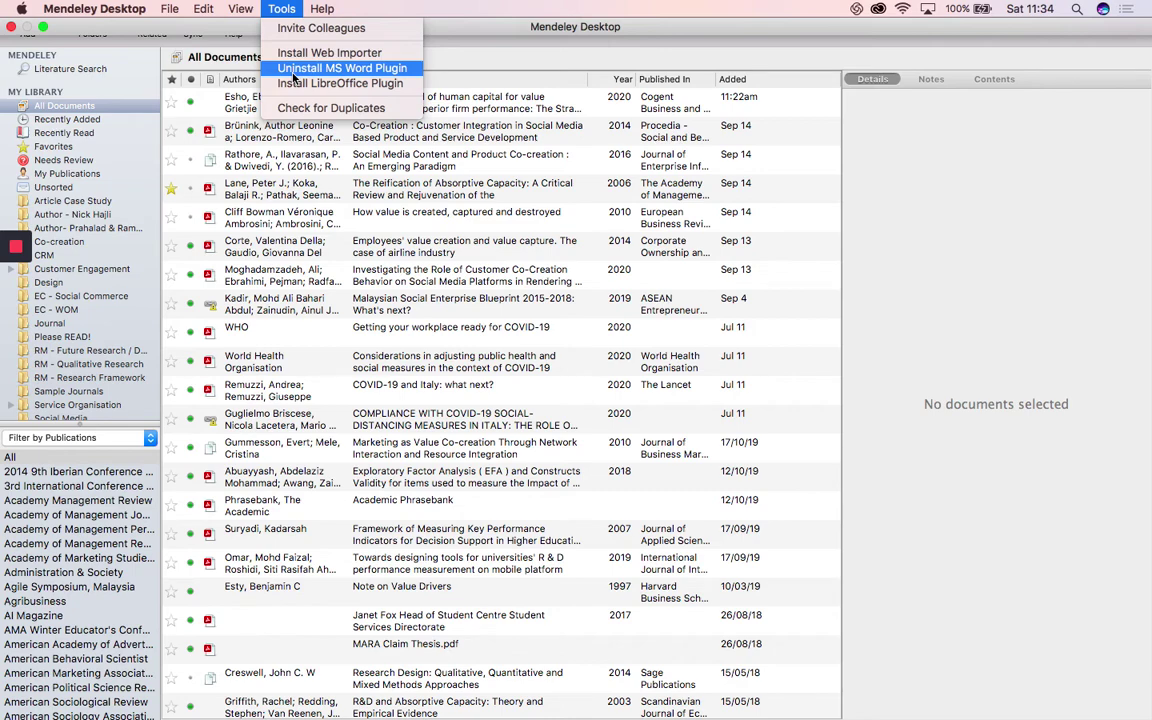
key(ctrl+Right)
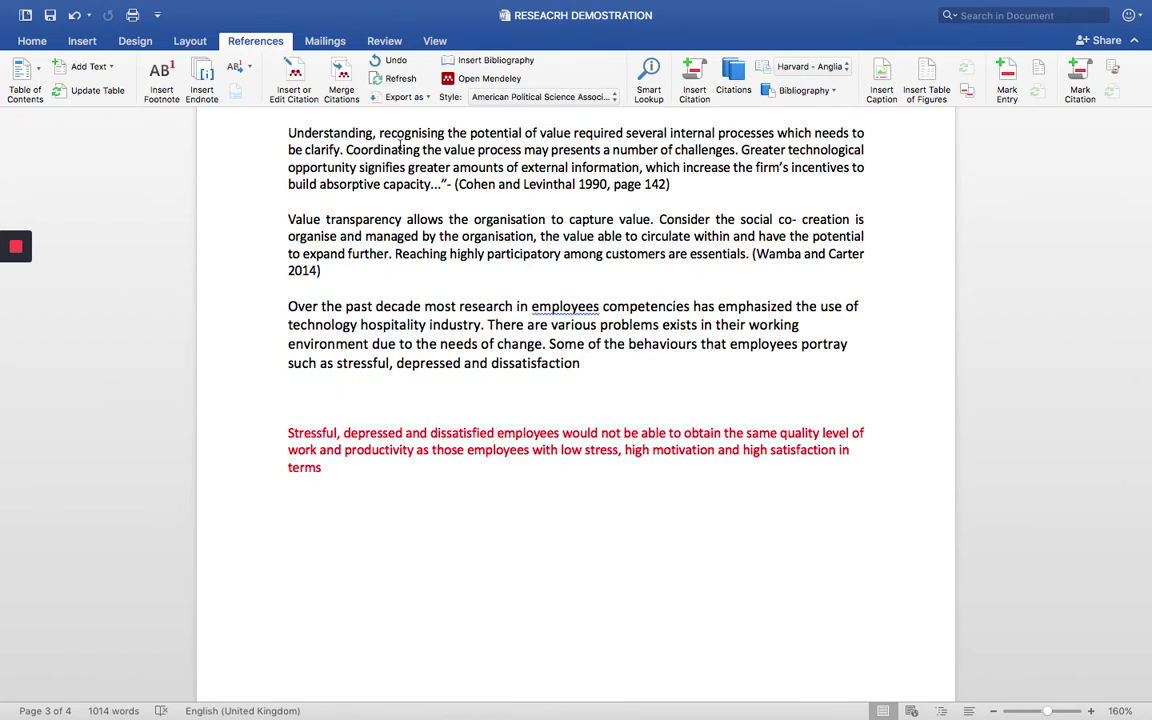
Start a Mendeley citation after "dissatisfaction", search the library for "employees" and add the 2013 article "Building the social enterprise".
click(297, 80)
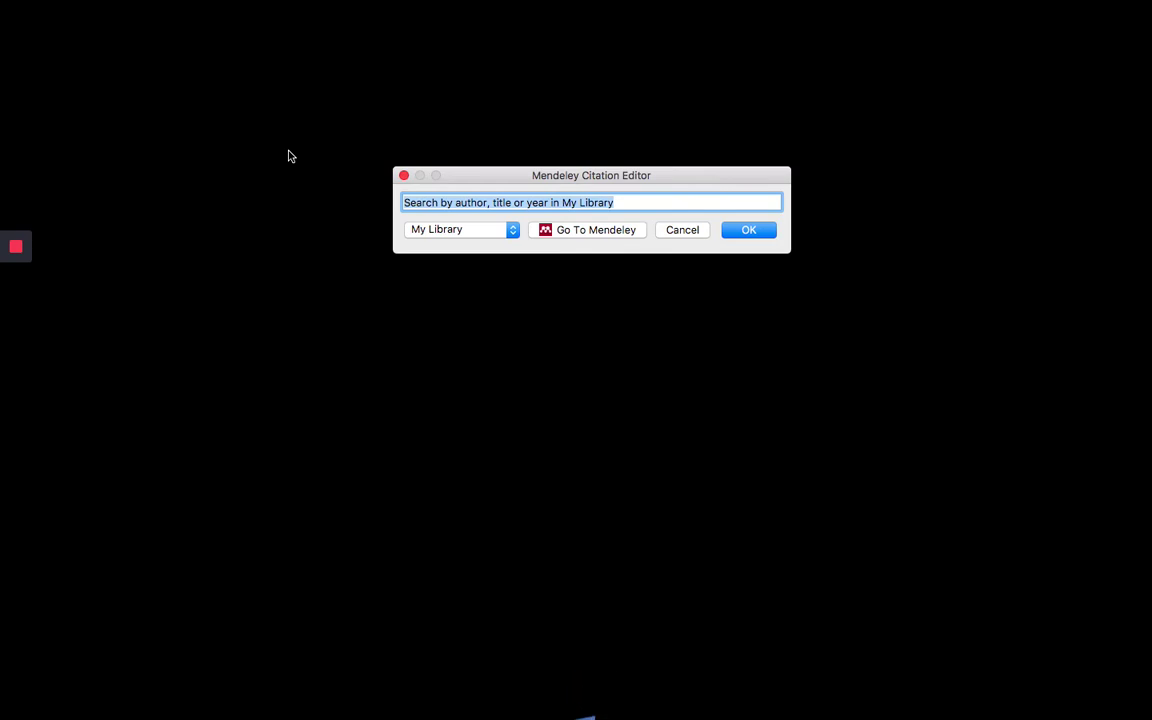
text(employees)
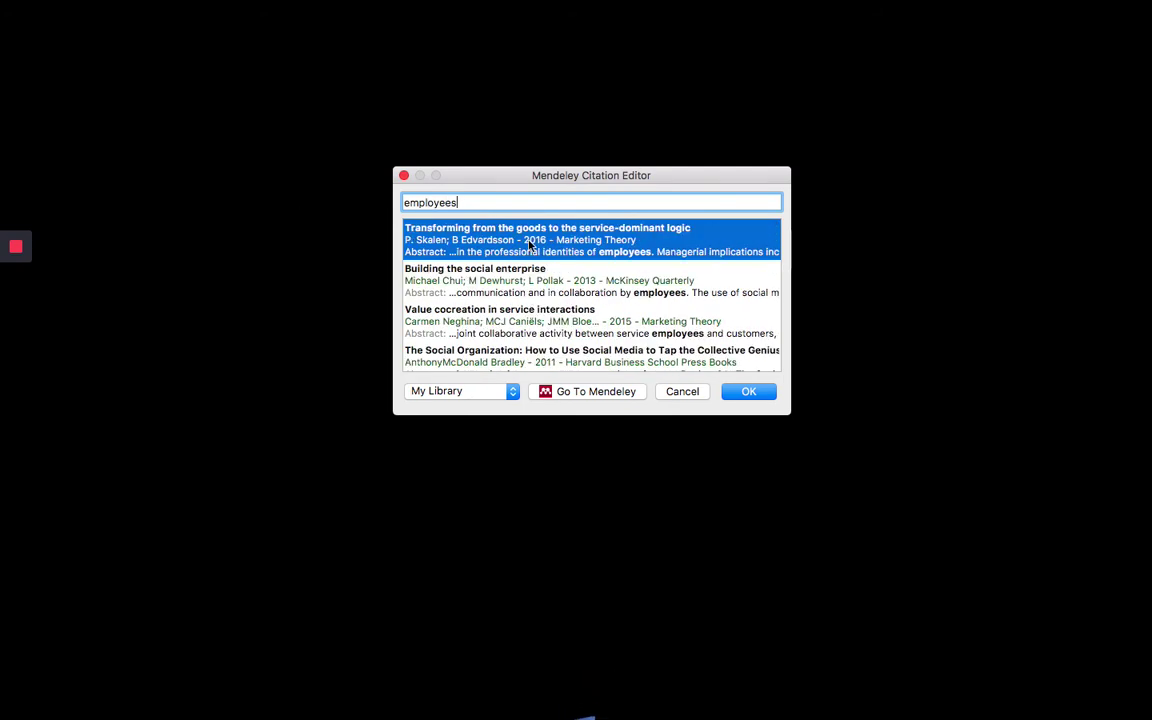
click(520, 282)
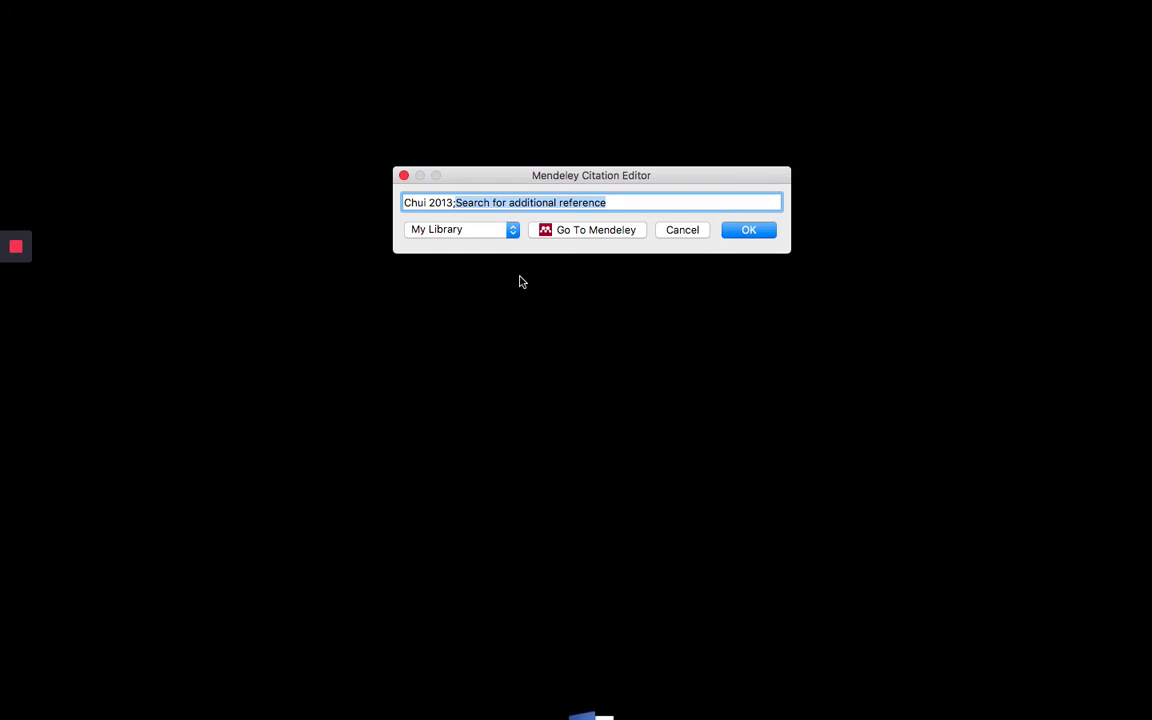
Search for "behaviour", add the 2015 study on continuance participation in on-line communities to the citation, and insert it into the document.
text(b)
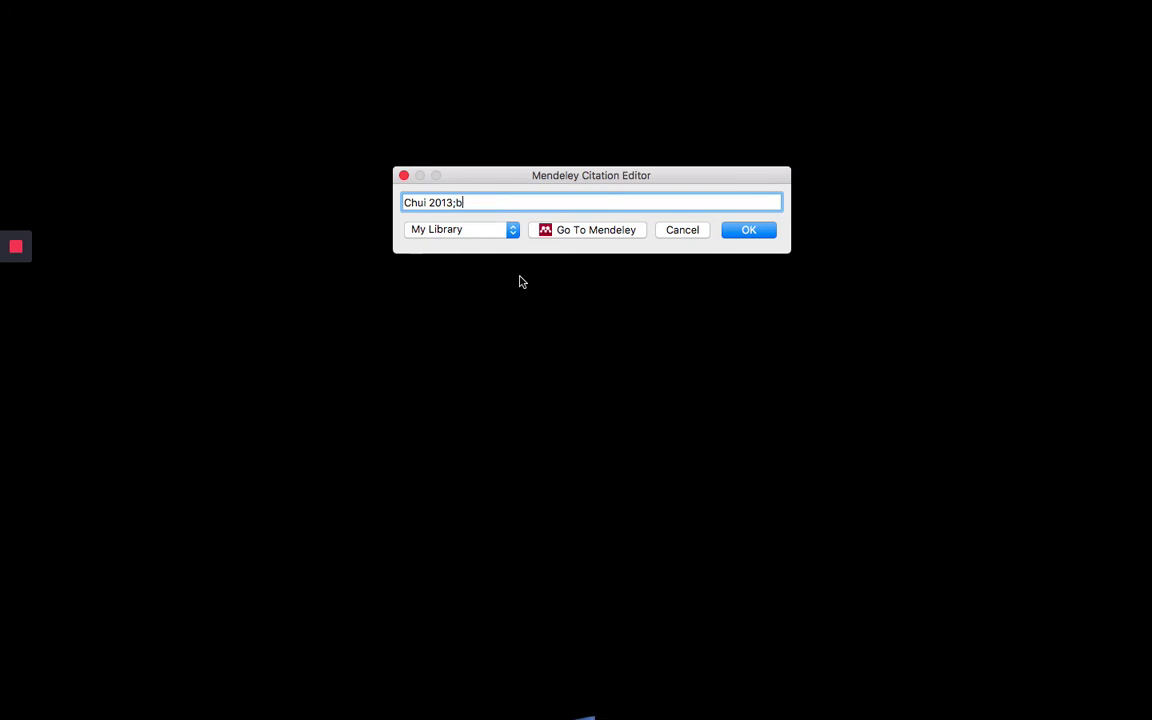
text(ehaviour)
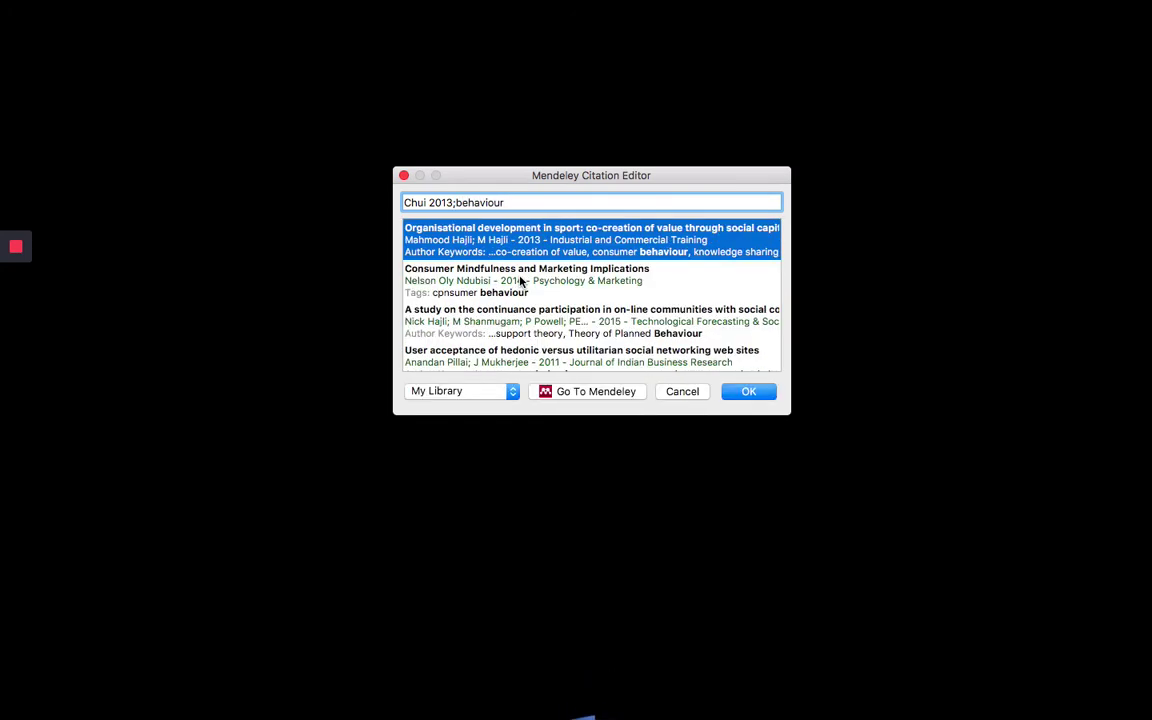
click(512, 325)
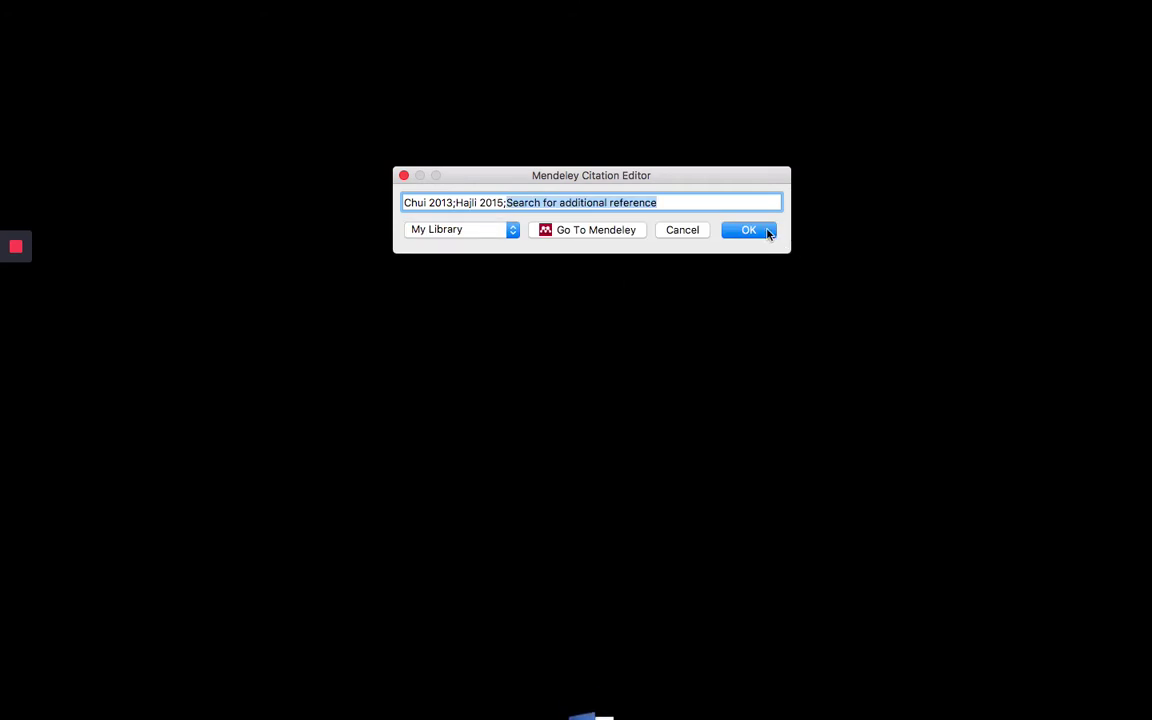
click(764, 231)
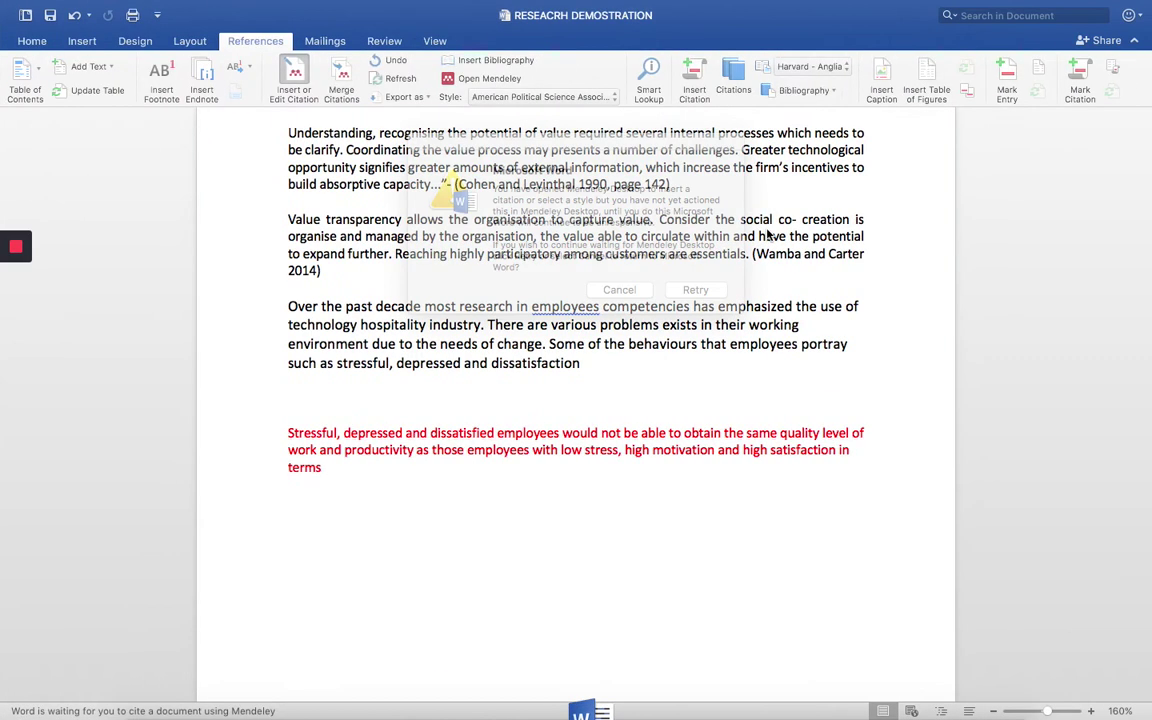
click(693, 292)
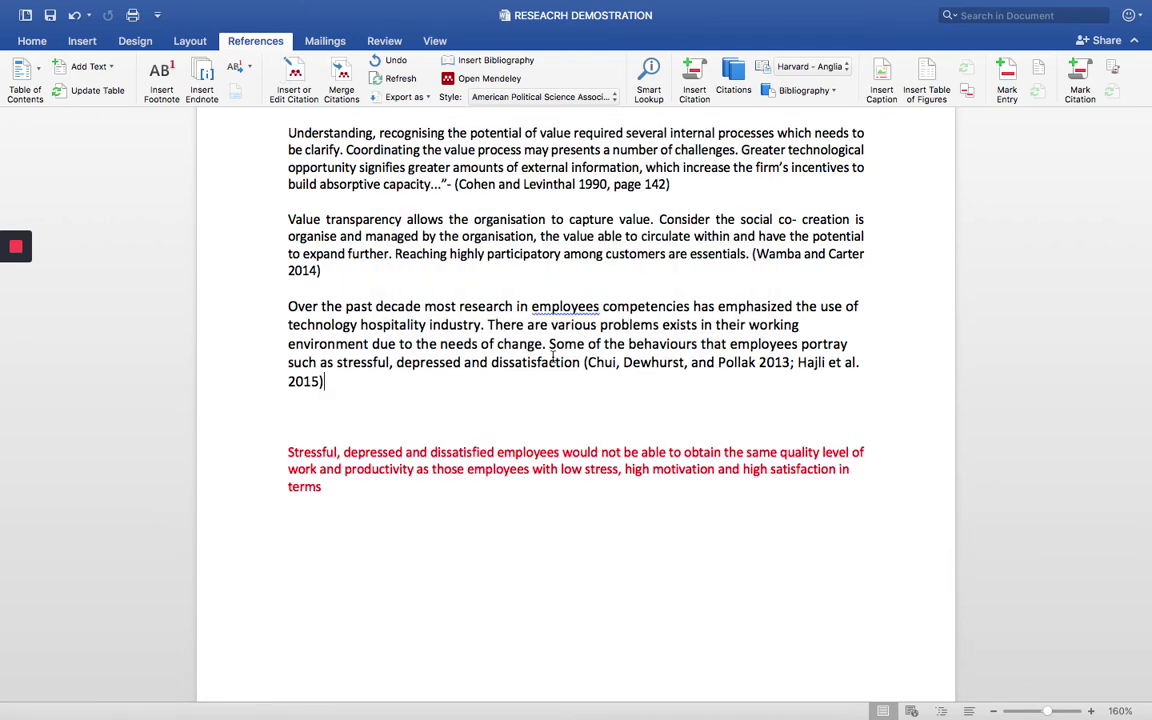
Justify the paragraph beginning "Over the past decade most research in employees competencies".
click(627, 364)
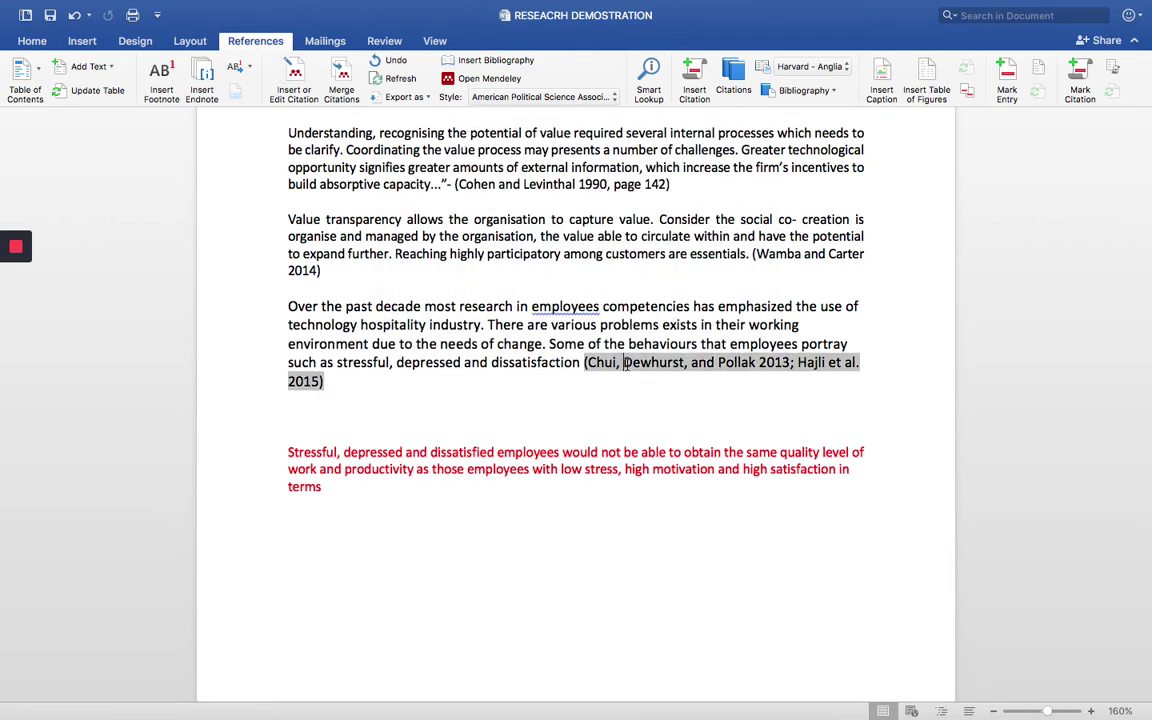
click(549, 351)
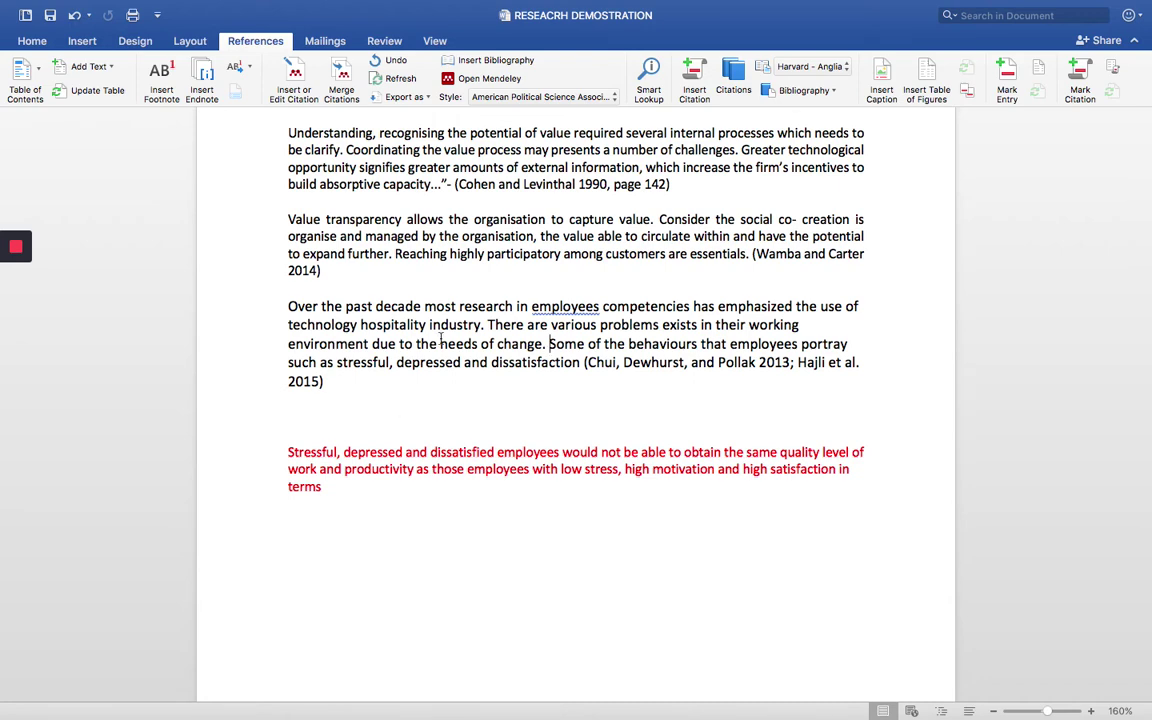
click(32, 41)
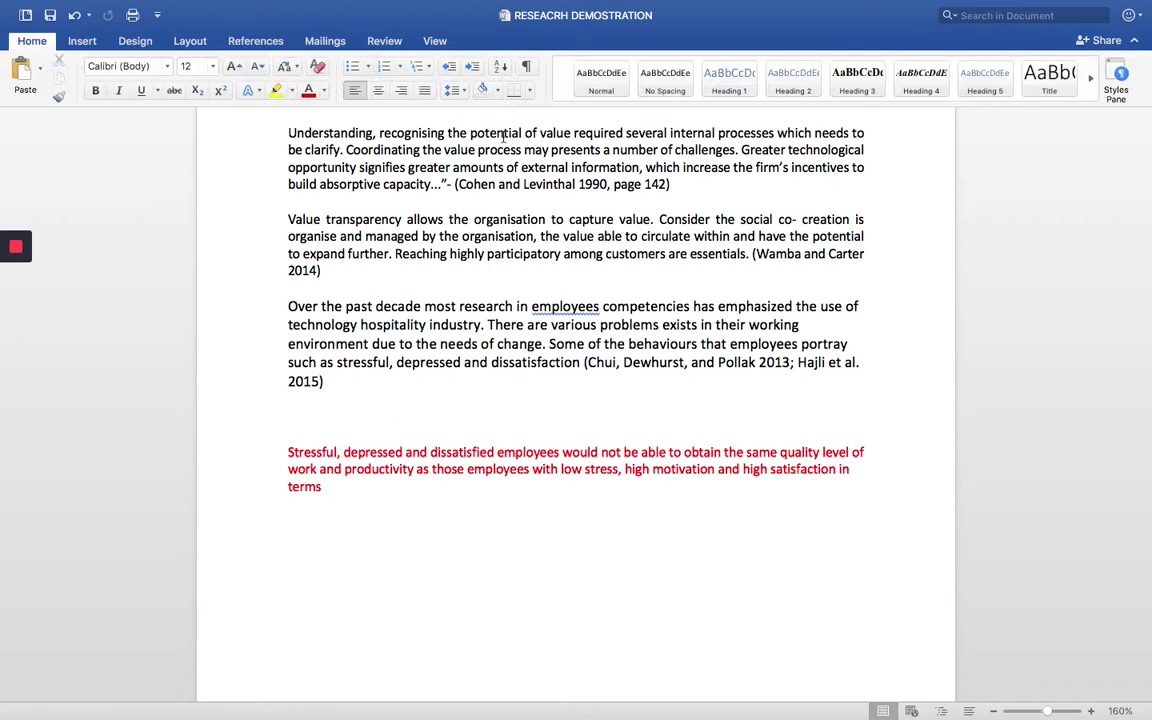
click(425, 91)
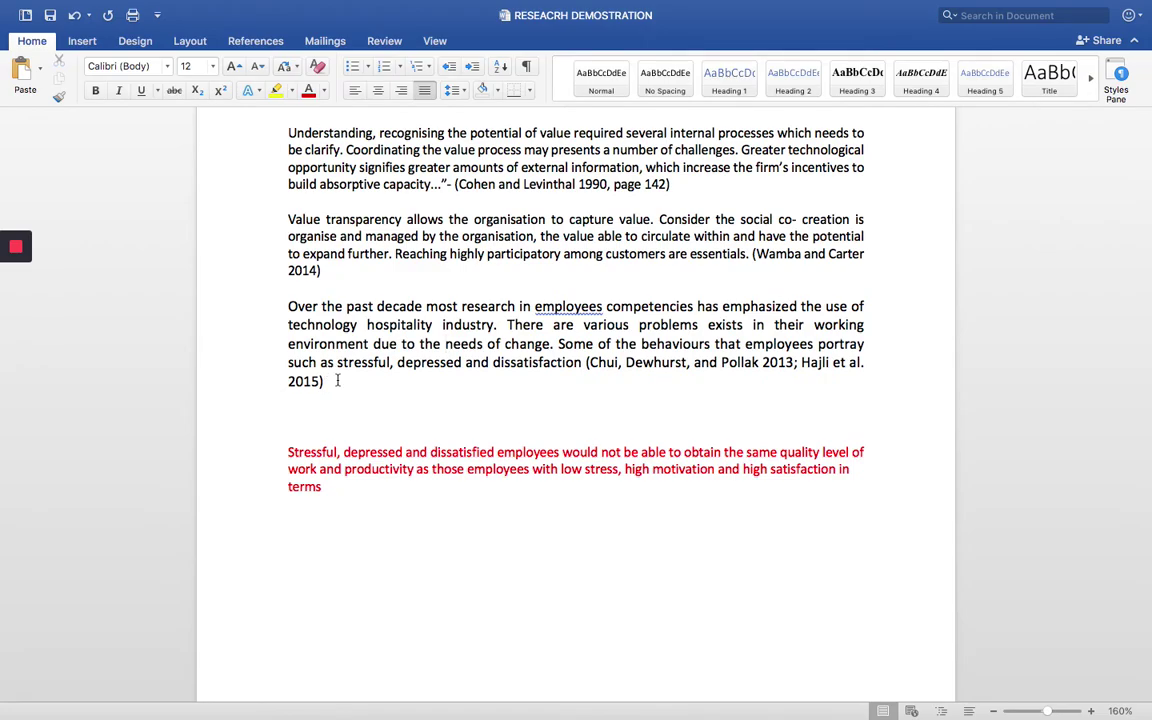
Switch to the literature table and examine entries 5 to 7 on rewards and employee job performance.
scroll(337, 380, down, 2)
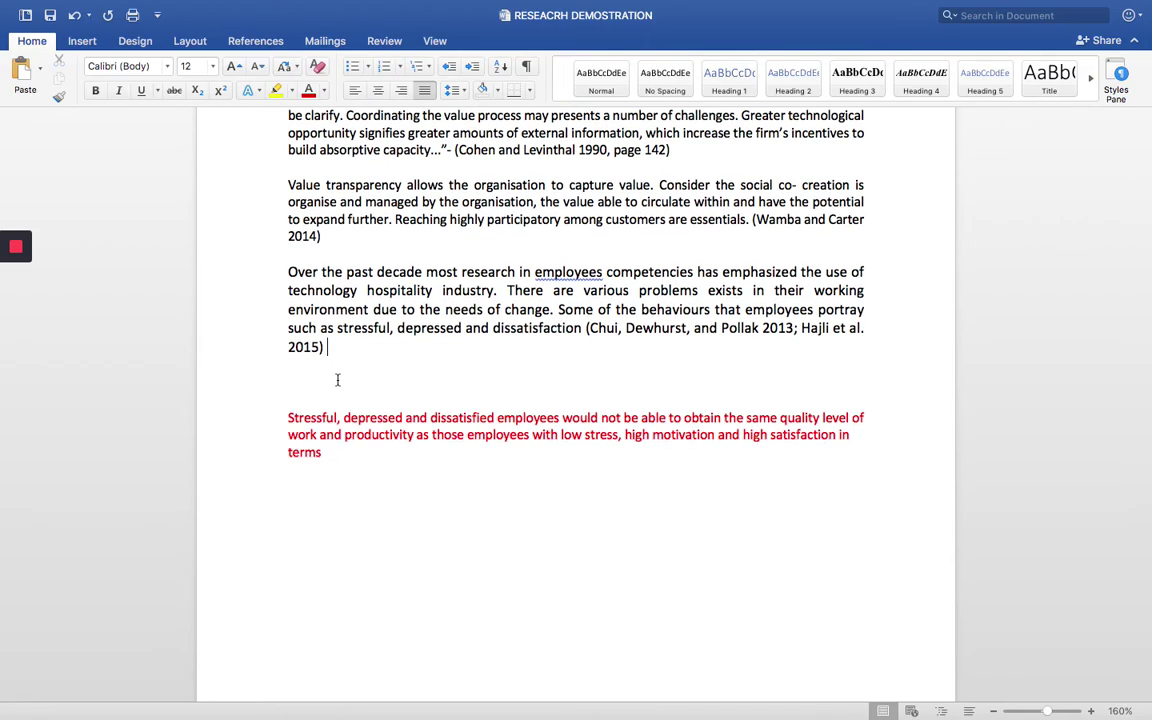
key(ctrl+Left)
key(ctrl+Left)
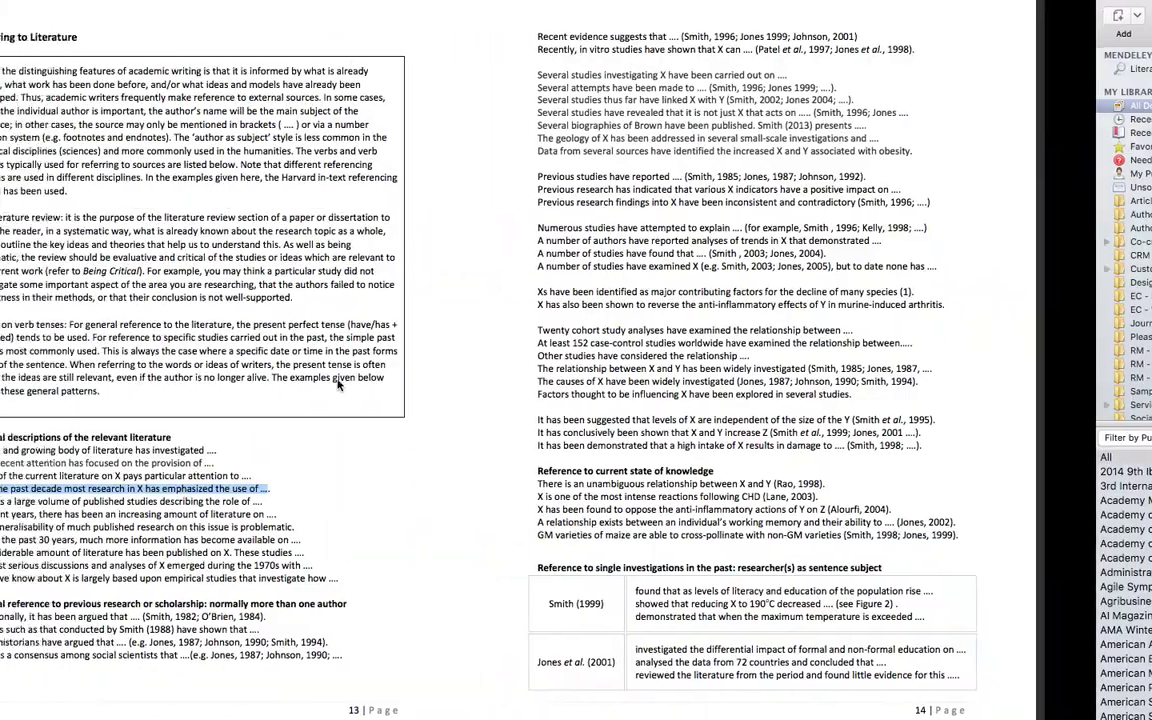
key(ctrl+Left)
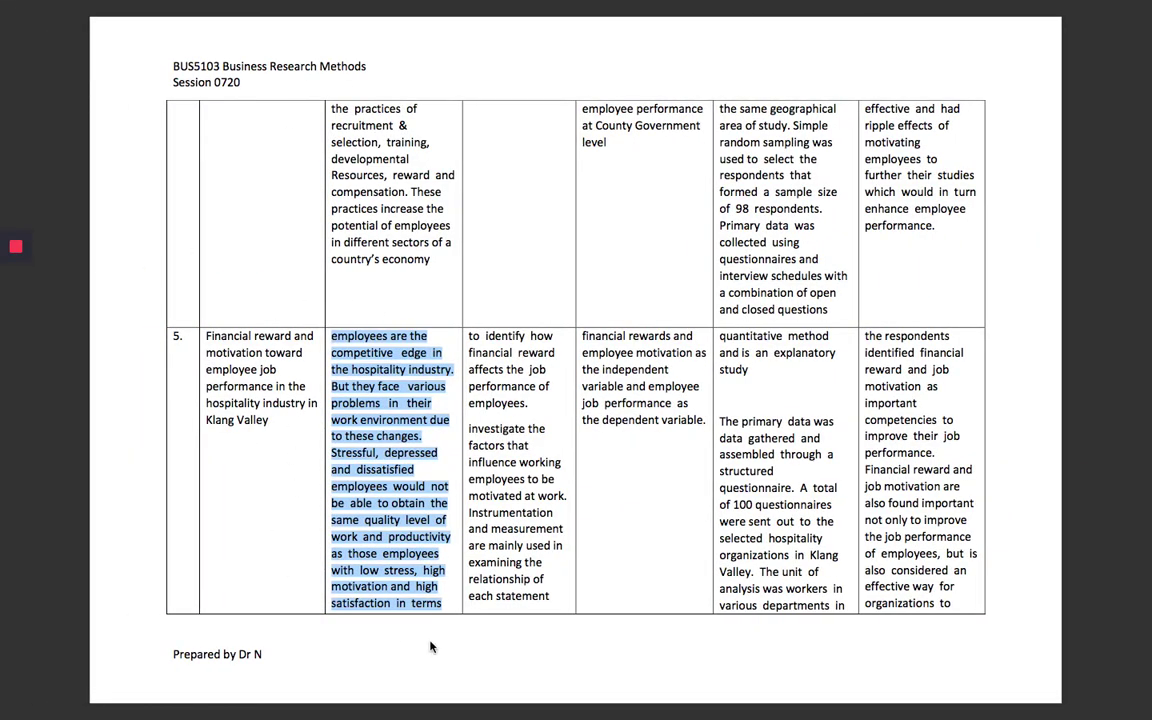
click(404, 576)
scroll(404, 577, down, 10)
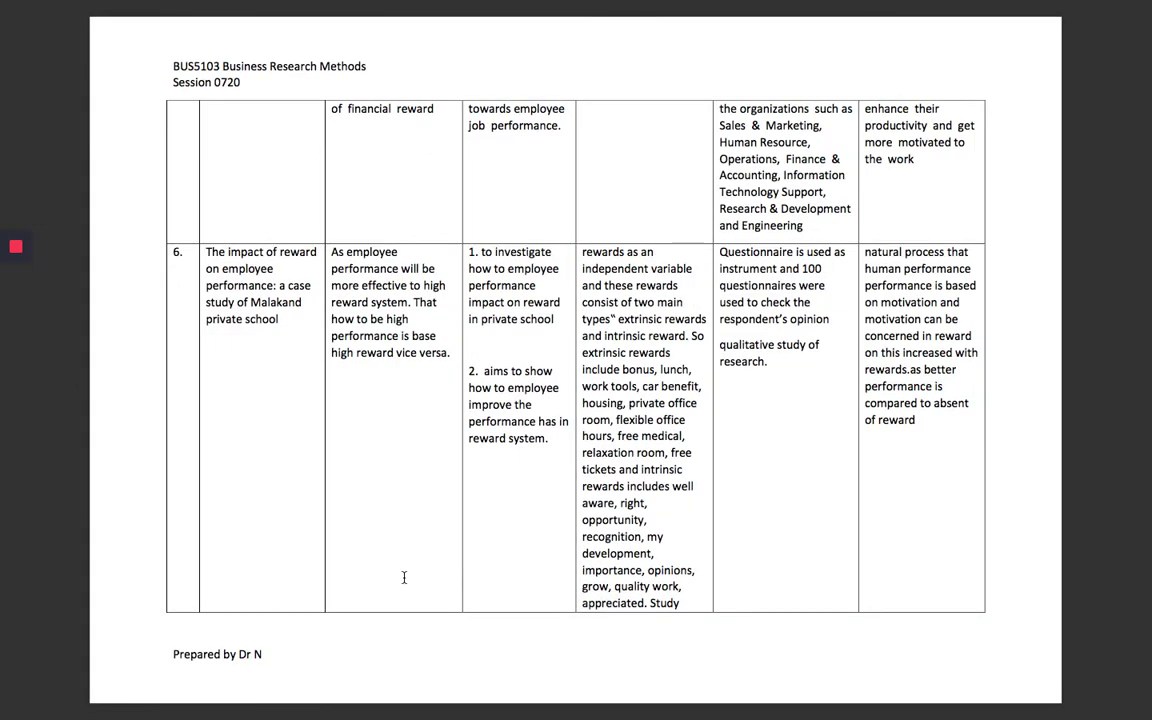
scroll(404, 577, down, 8)
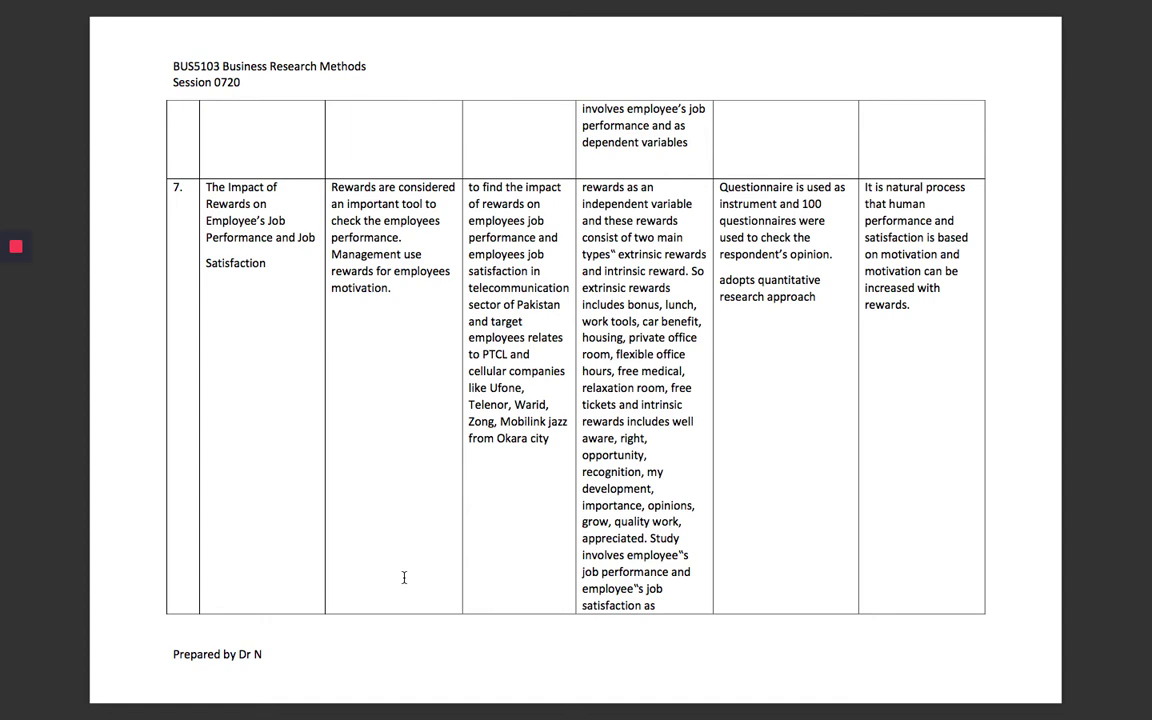
Switch to the academic phrasebank and examine its sentence patterns for referring to literature and other writers' work.
key(ctrl+Right)
key(ctrl+Right)
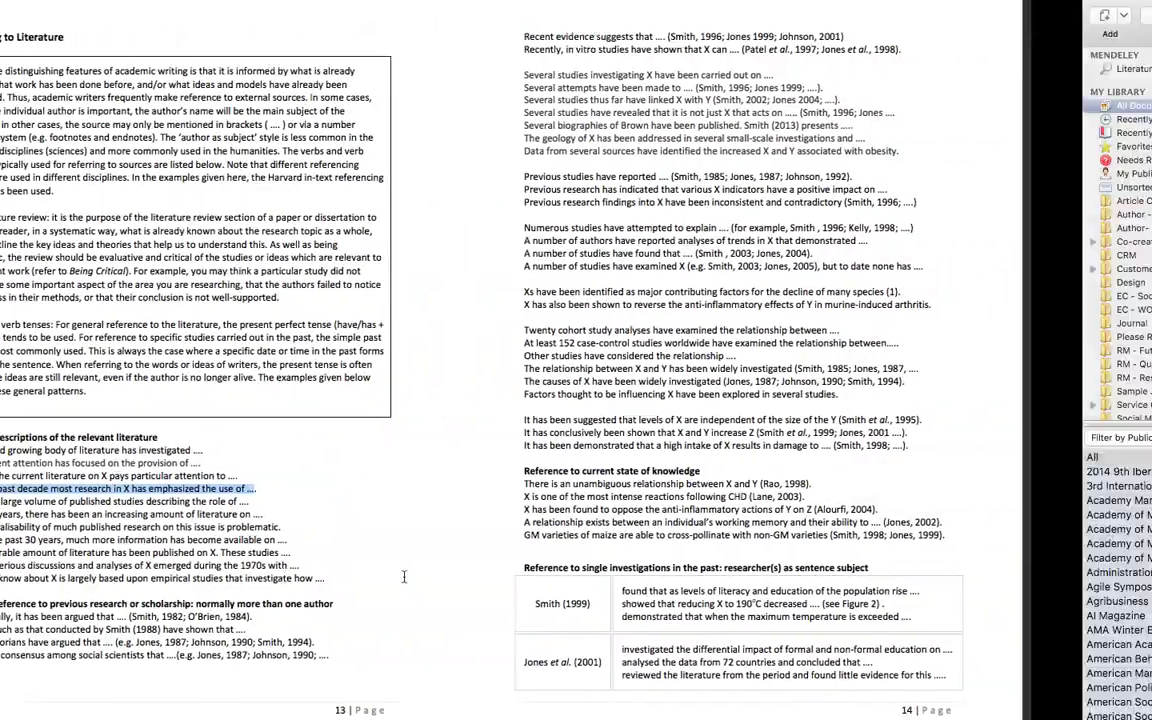
key(ctrl+Left)
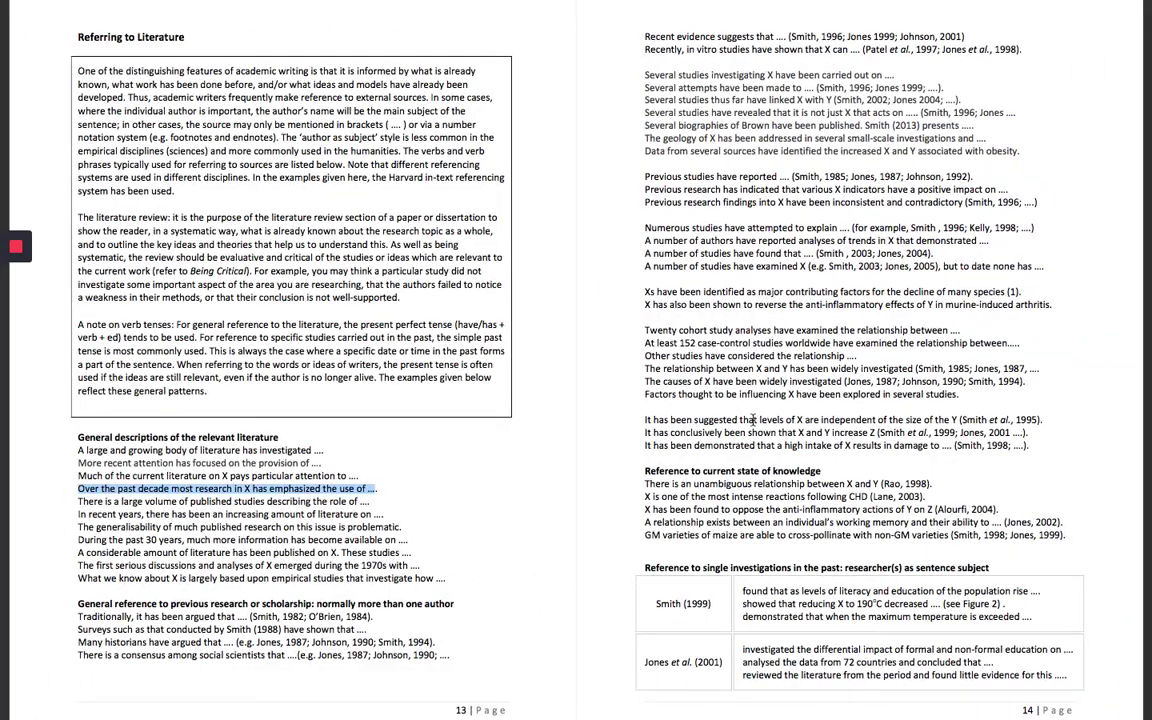
scroll(753, 420, down, 10)
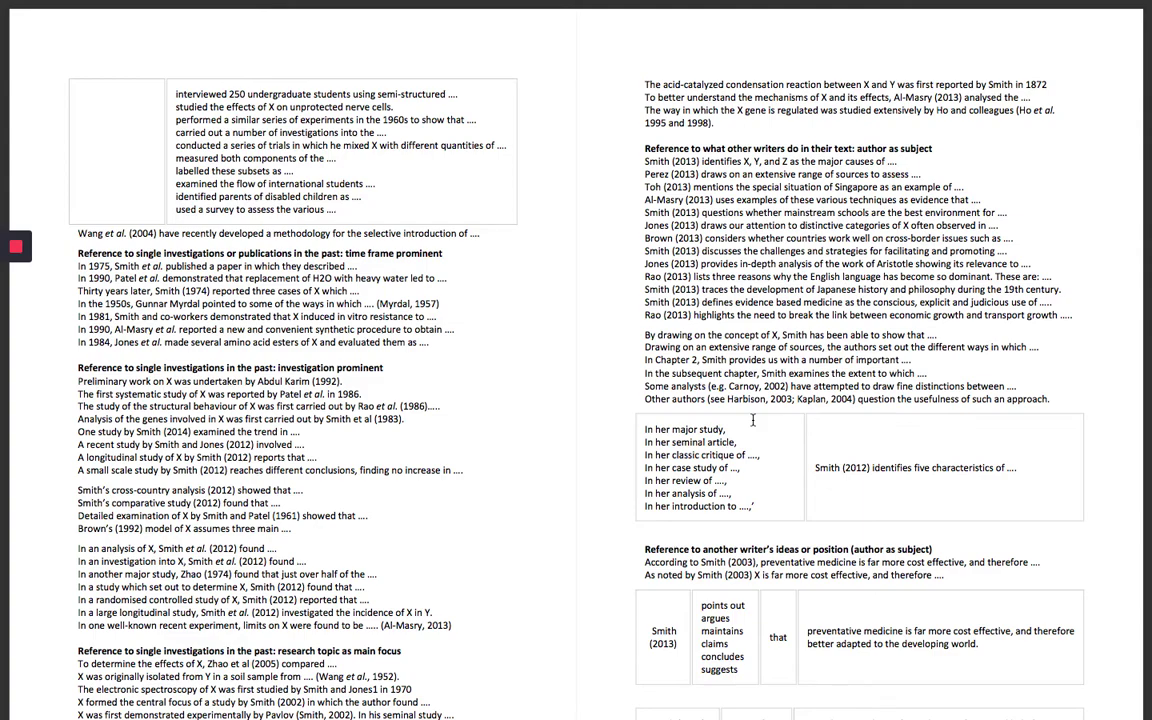
Return to the Word document and end the sentence with a full stop after the inserted citation.
key(ctrl+Right)
key(ctrl+Right)
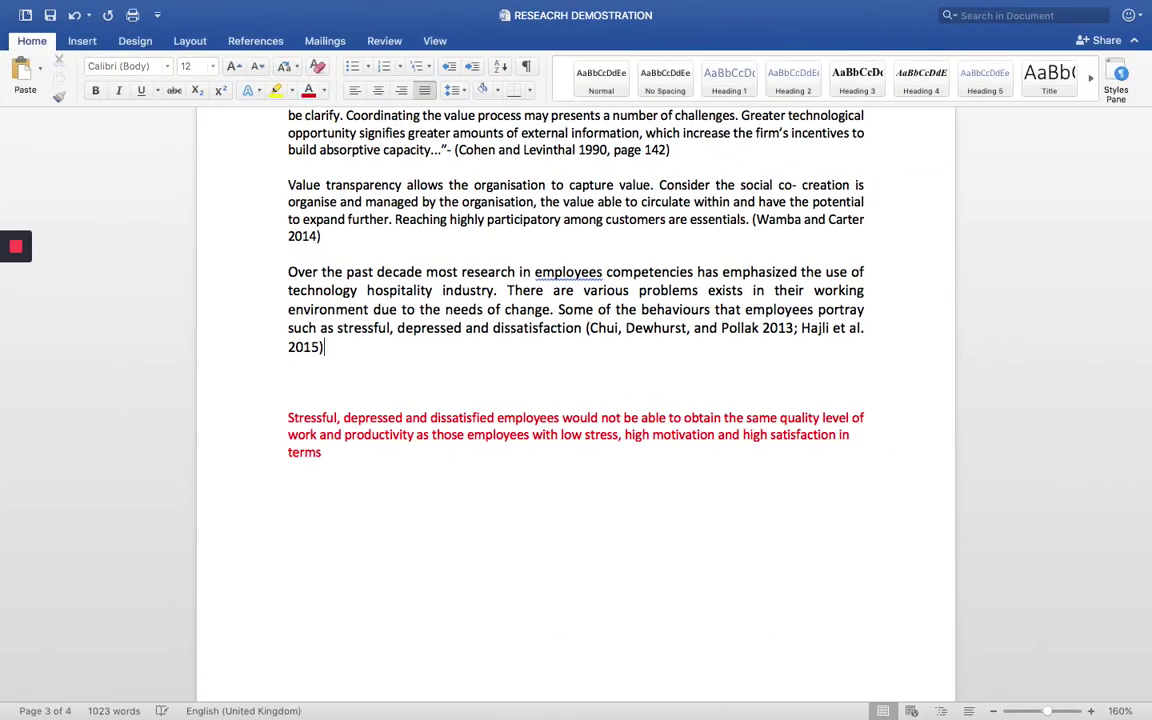
text(.)
Inspect the citation fields closing the "Value transparency" and "Over the past decade" paragraphs.
super+click(772, 219)
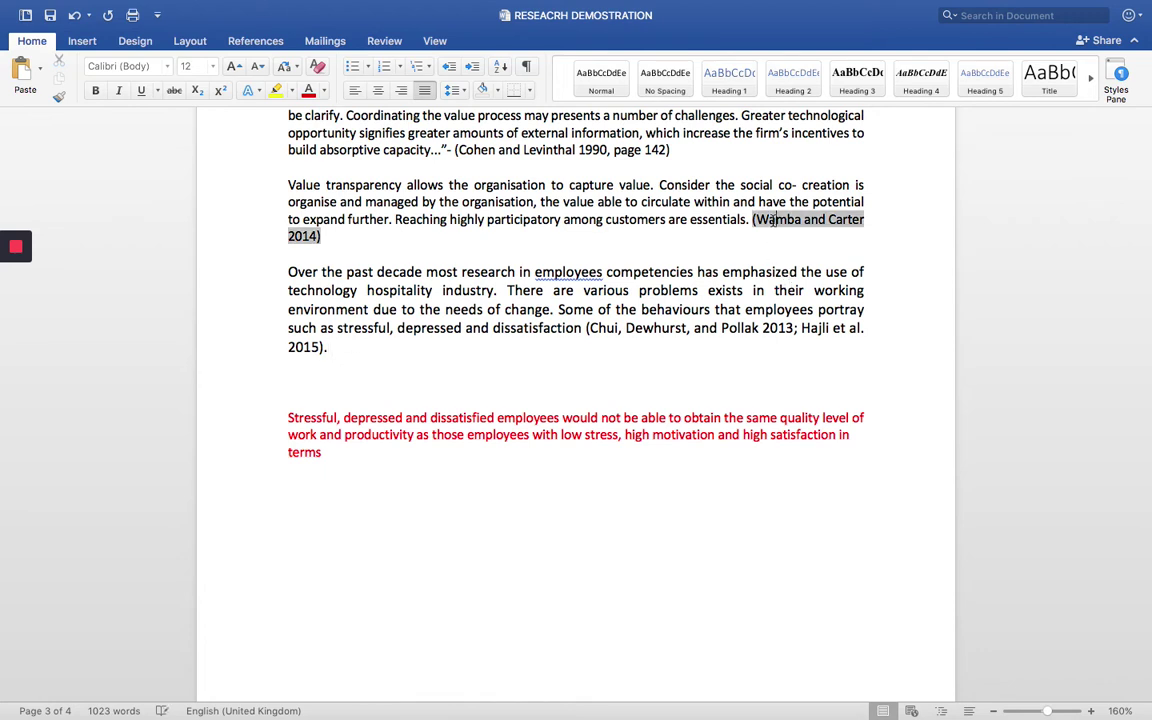
click(668, 327)
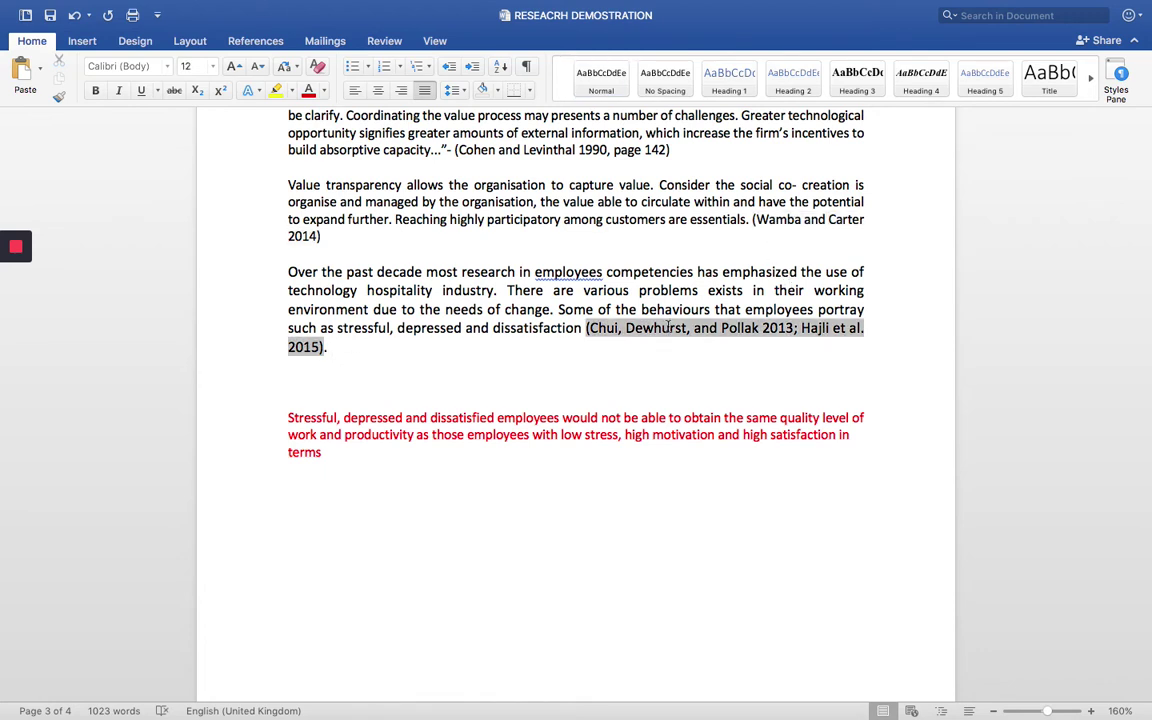
click(532, 328)
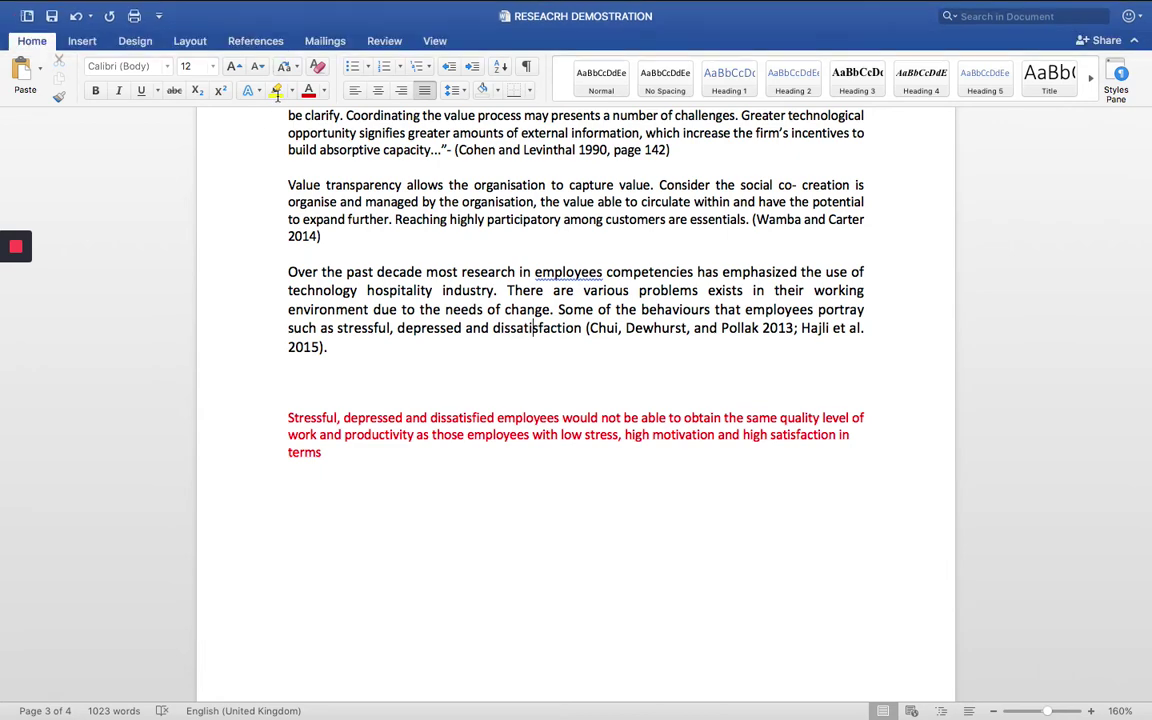
Delete the red "Stressful, depressed and dissatisfied employees" text below the "Over the past decade" paragraph.
click(262, 42)
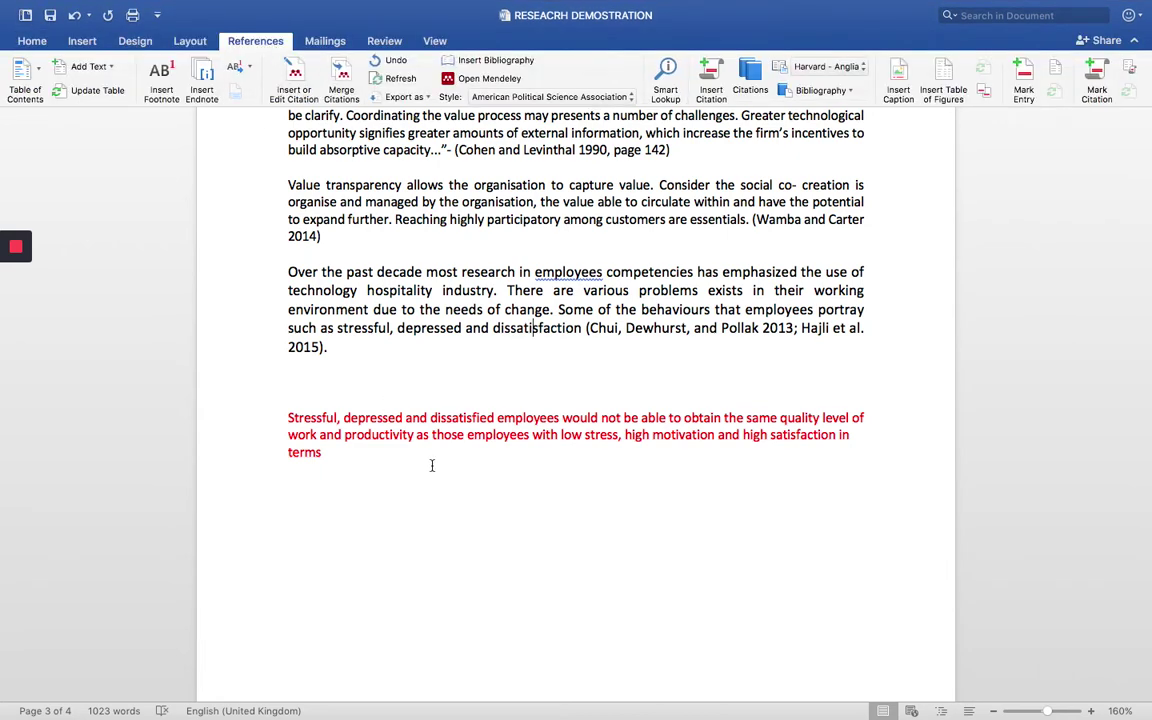
click(300, 381)
scroll(310, 385, down, 1)
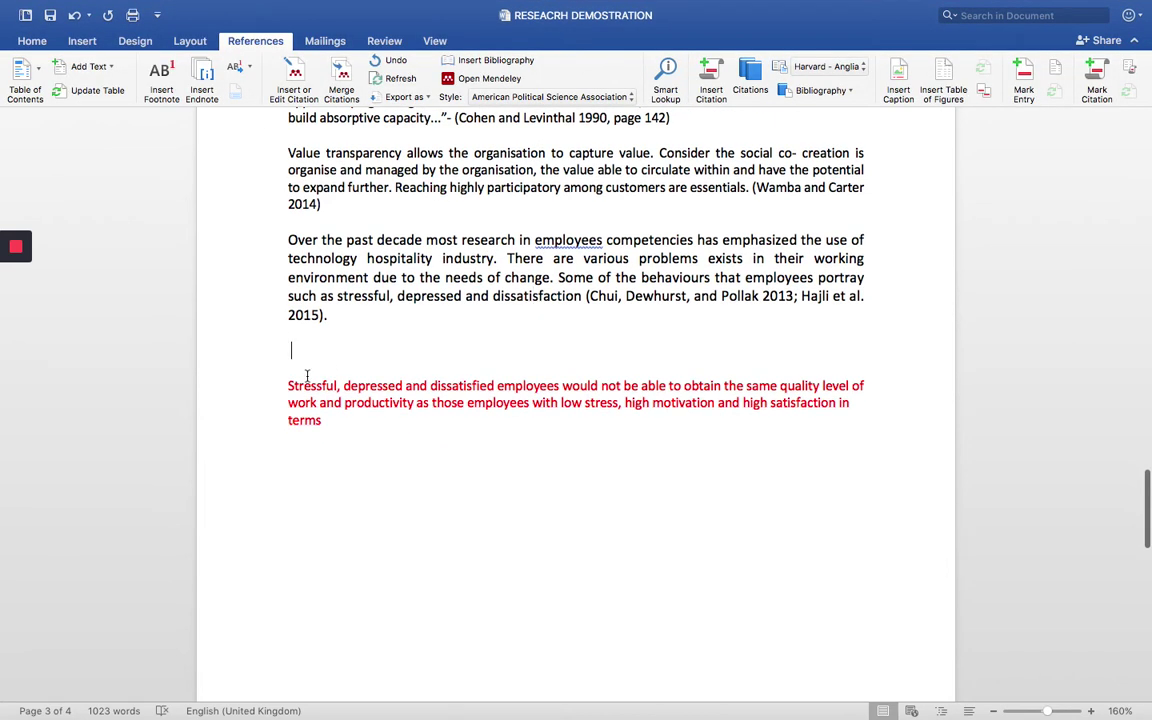
shift+click(344, 427)
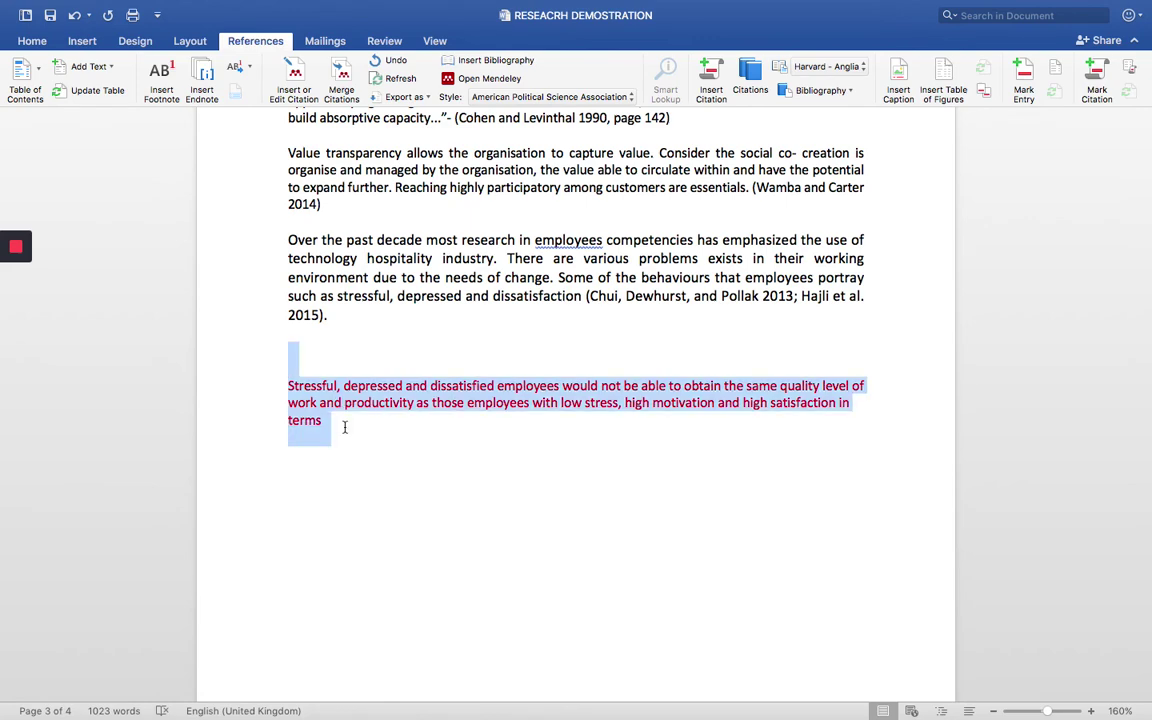
key(BackSpace)
Insert the Mendeley bibliography on the empty line below the "Over the past decade" paragraph.
scroll(345, 427, up, 5)
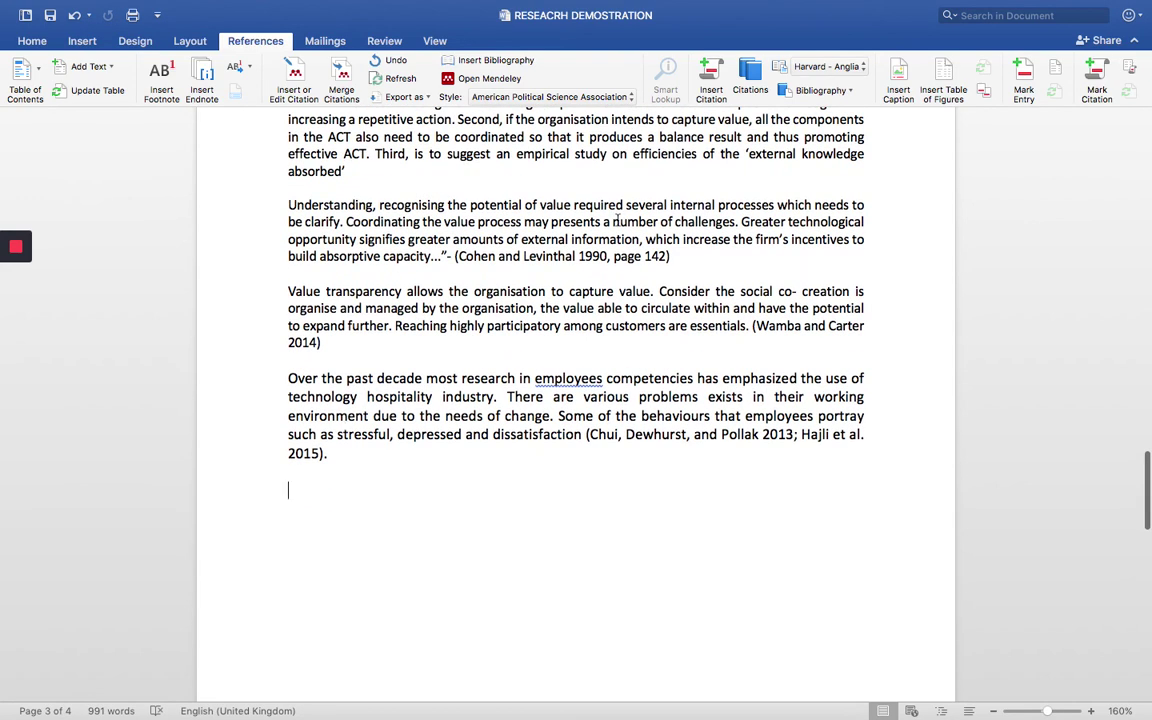
scroll(480, 430, down, 1)
scroll(630, 335, down, 1)
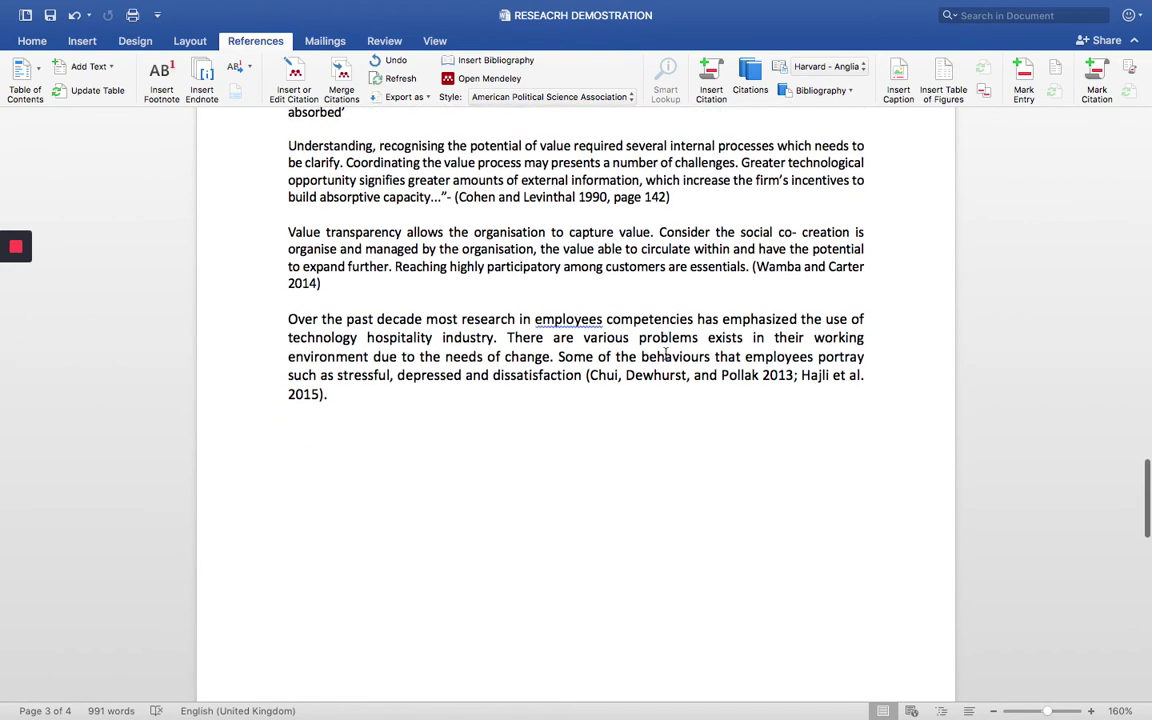
scroll(640, 340, down, 1)
scroll(499, 214, down, 1)
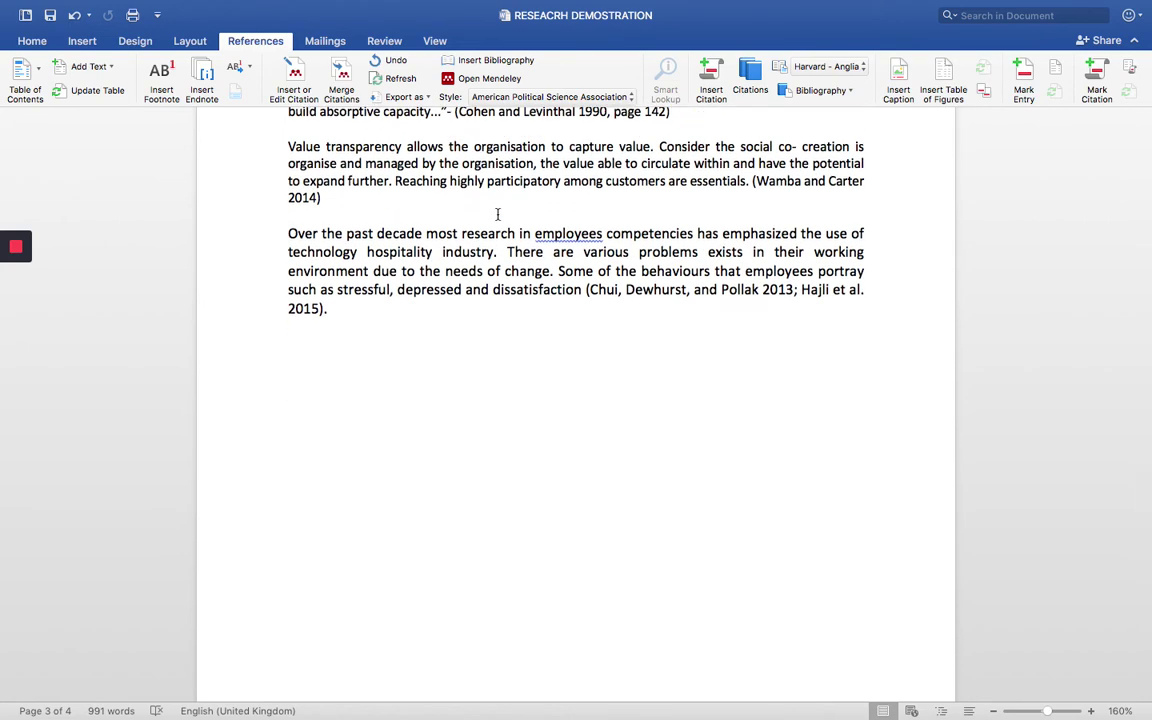
scroll(499, 214, down, 1)
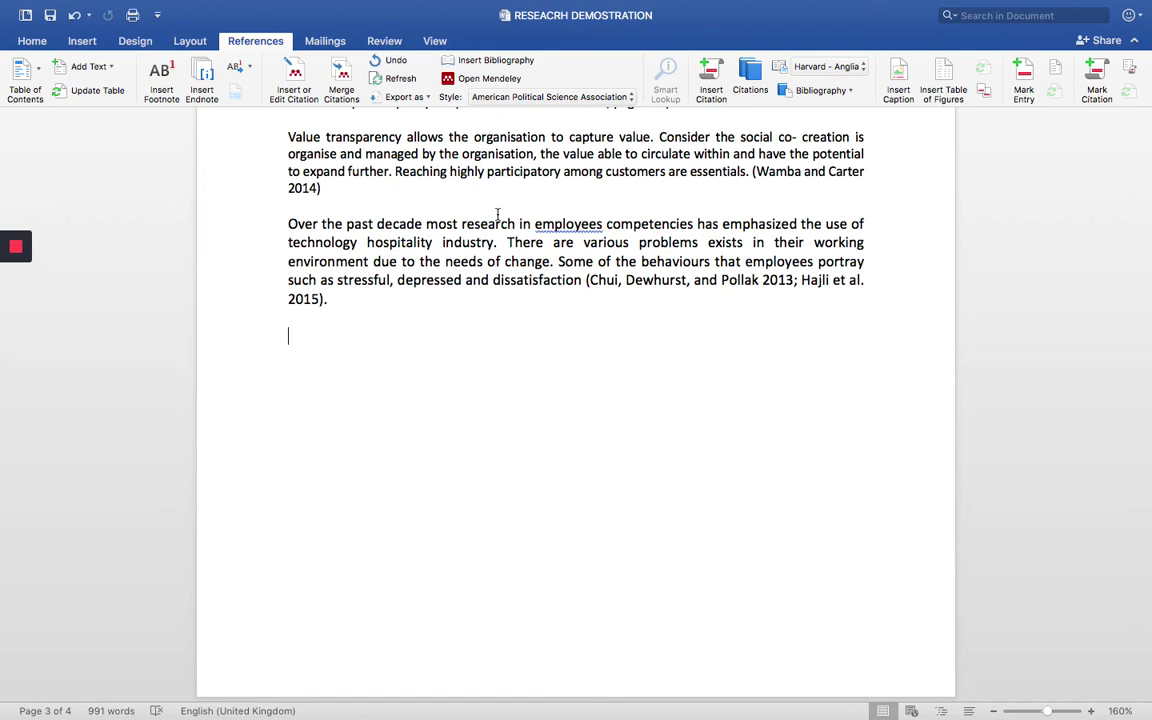
scroll(497, 214, down, 3)
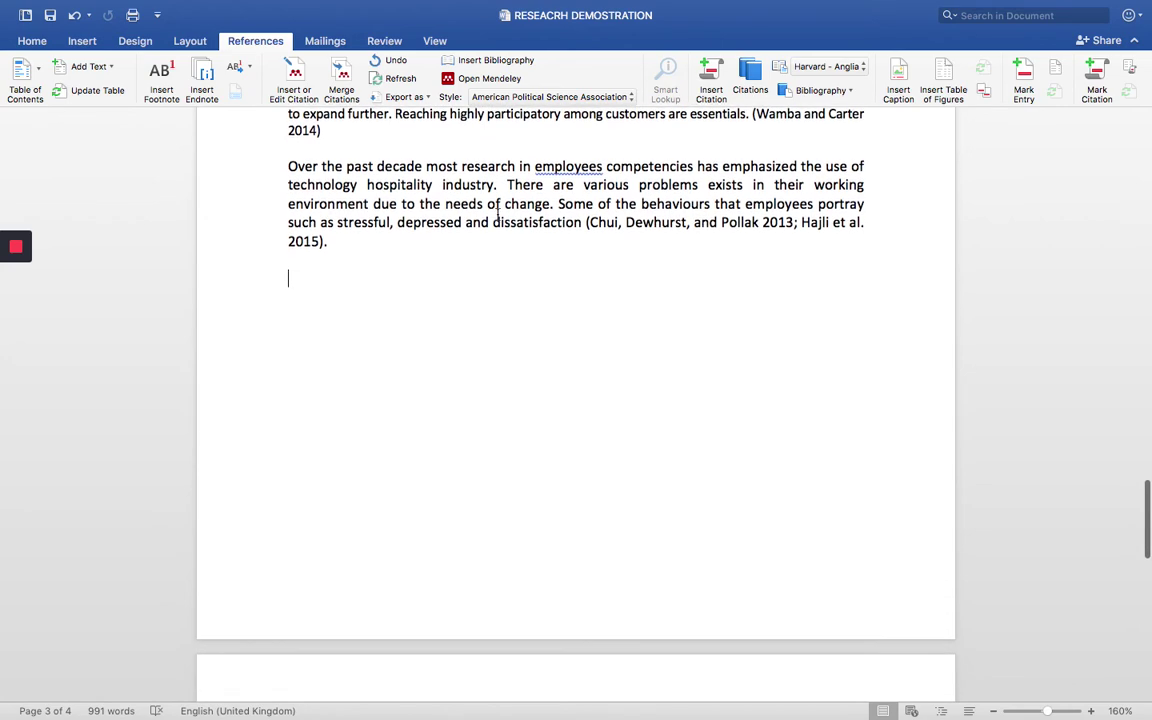
click(643, 221)
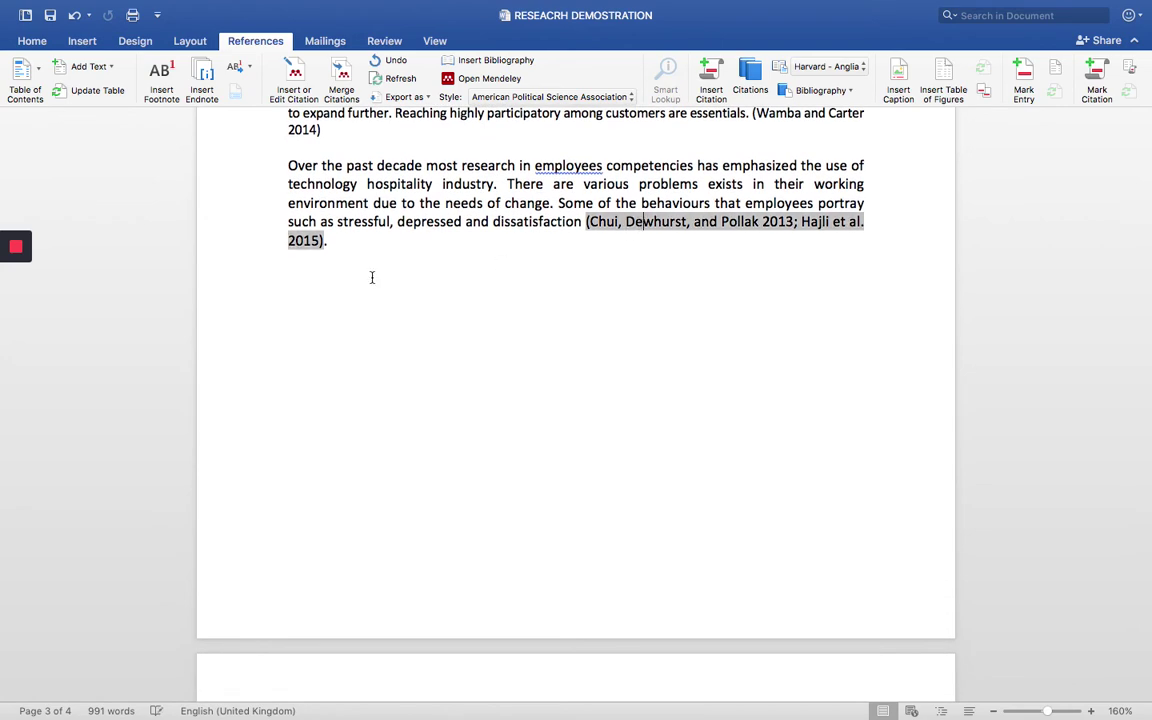
click(321, 270)
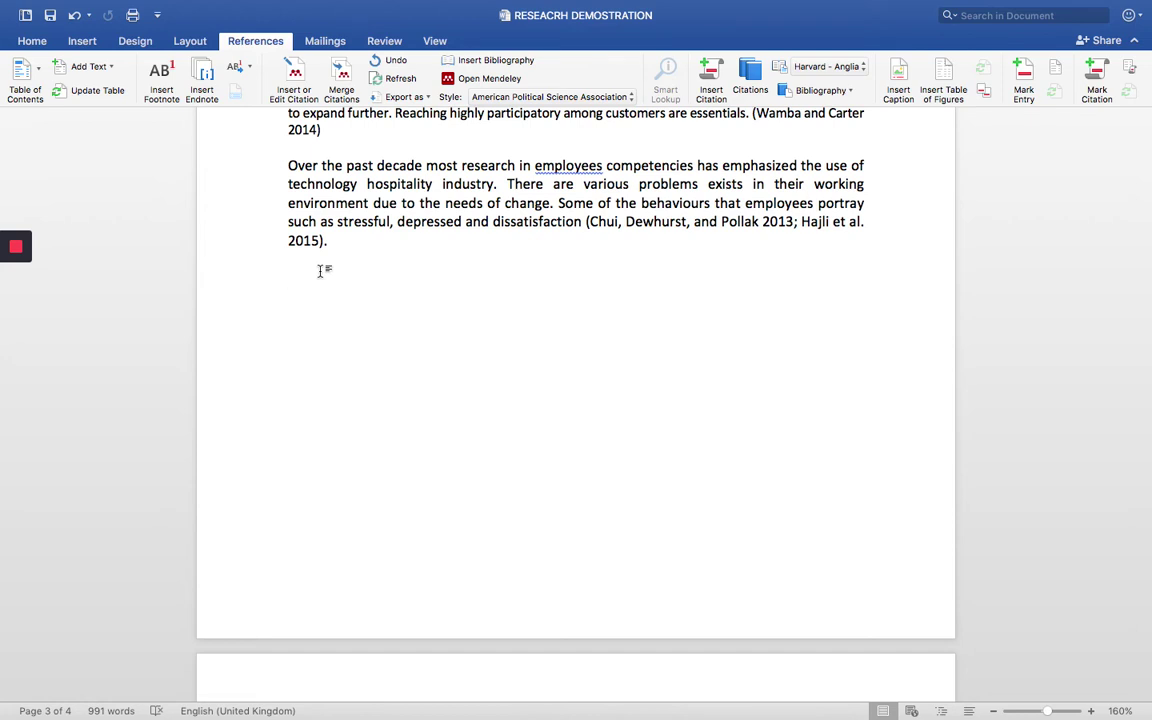
click(485, 61)
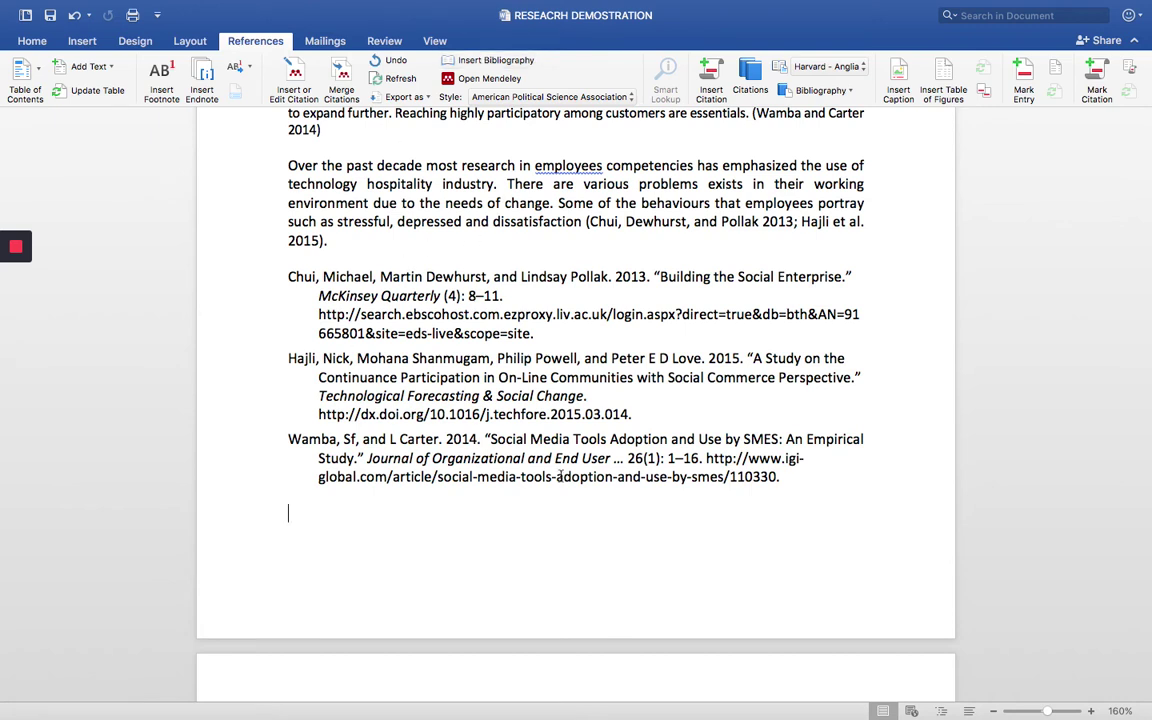
Add two blank lines between the "Over the past decade" paragraph and the bibliography.
click(353, 248)
key(Return)
key(Return)
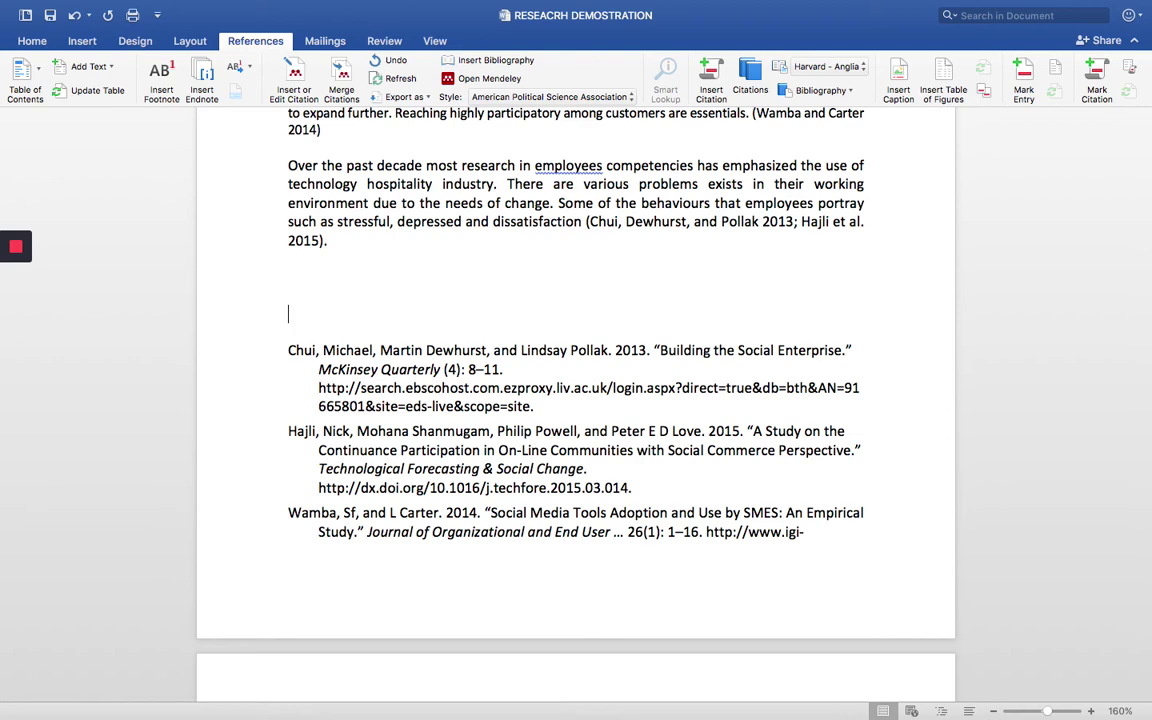
scroll(576, 350, down, 2)
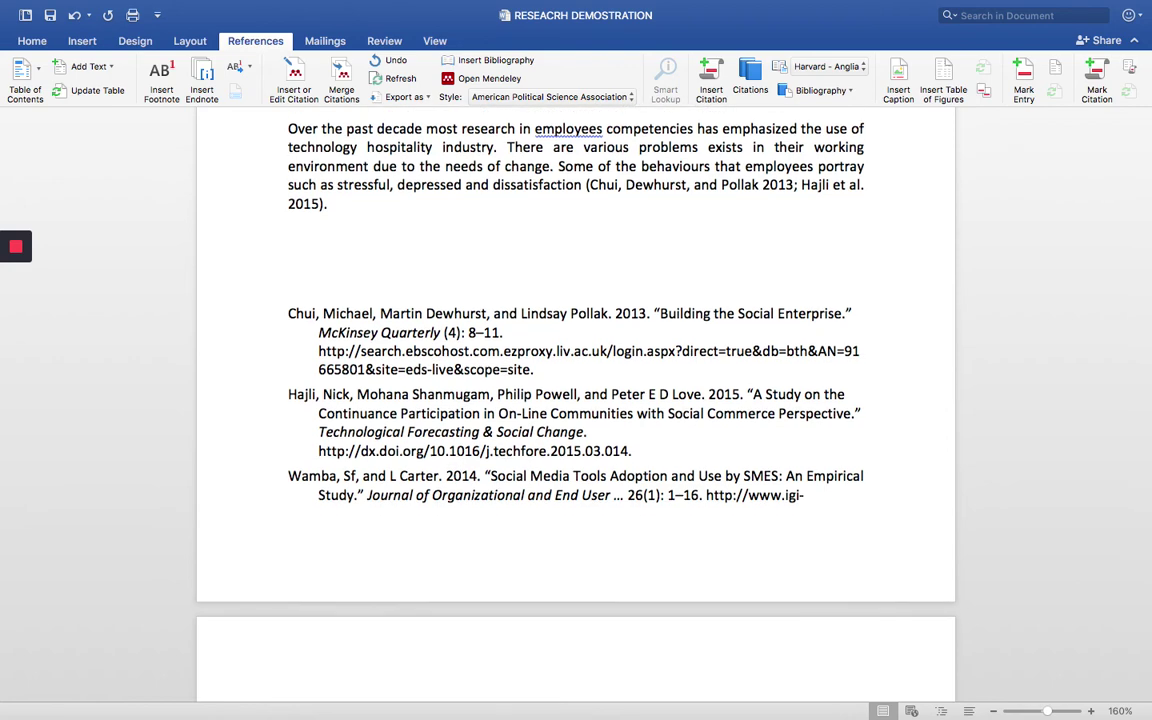